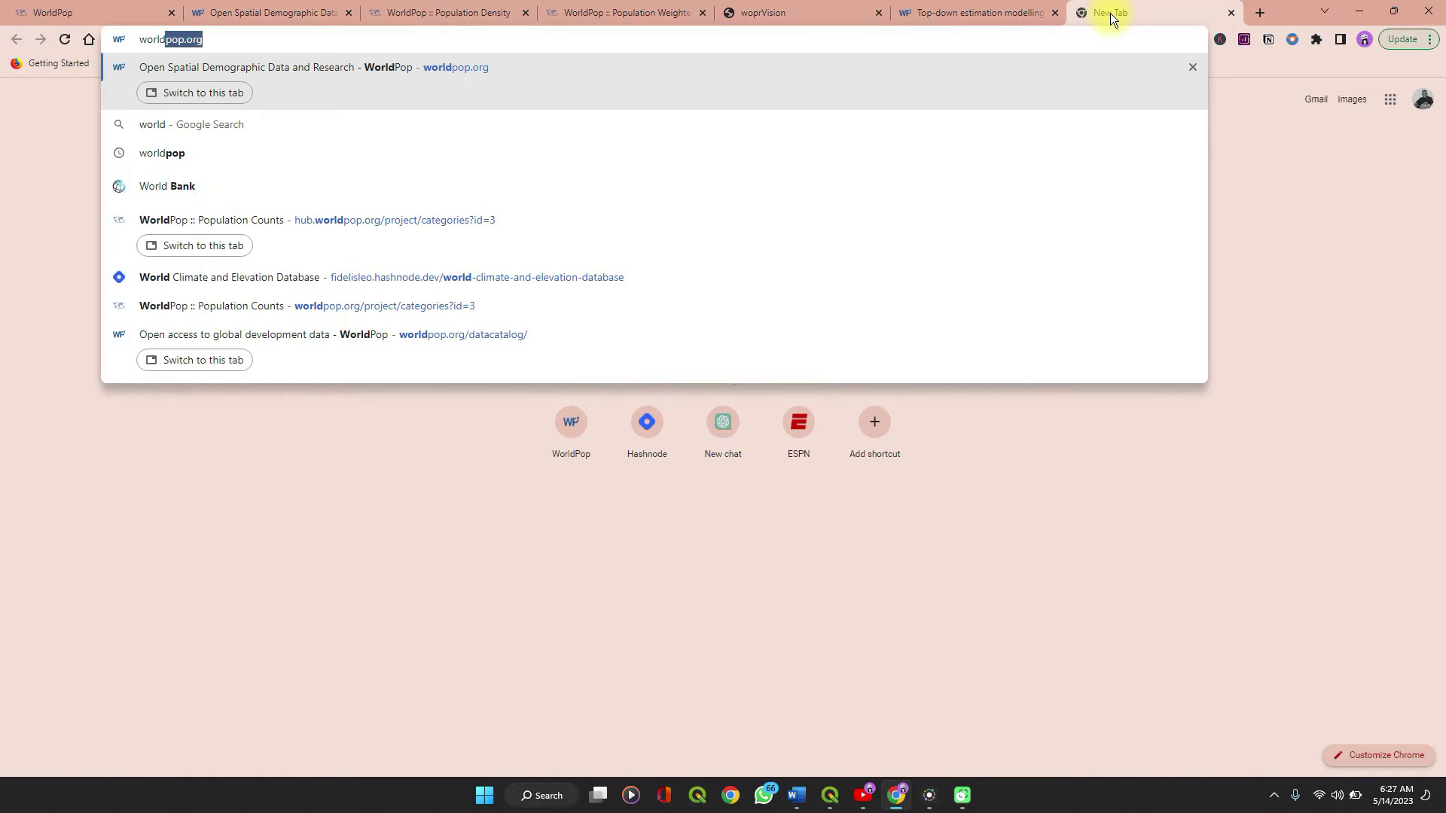
- Load worldpop.org in a new tab, then switch to the already open WorldPop home page tab
type("pop")
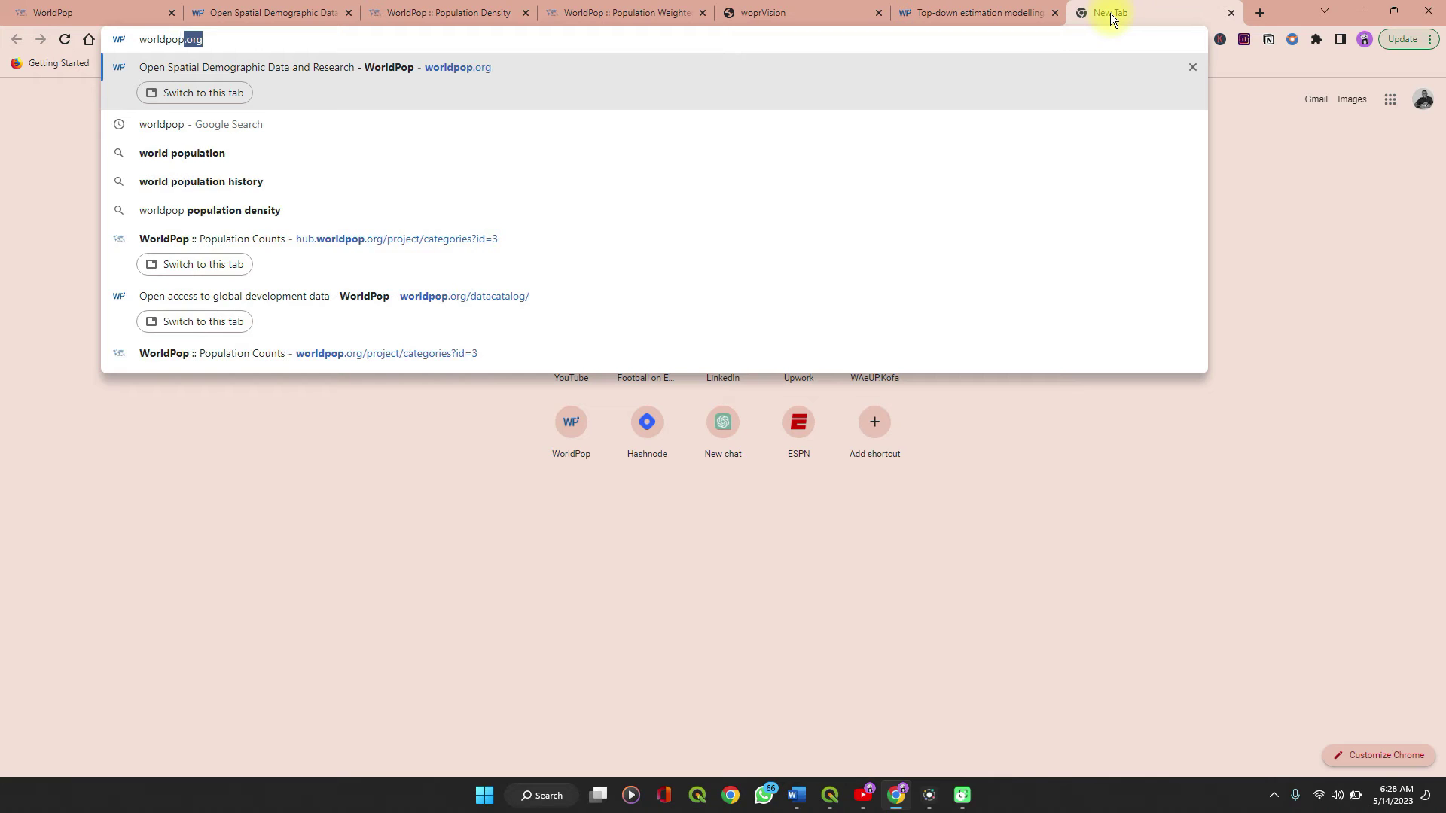
type(".org")
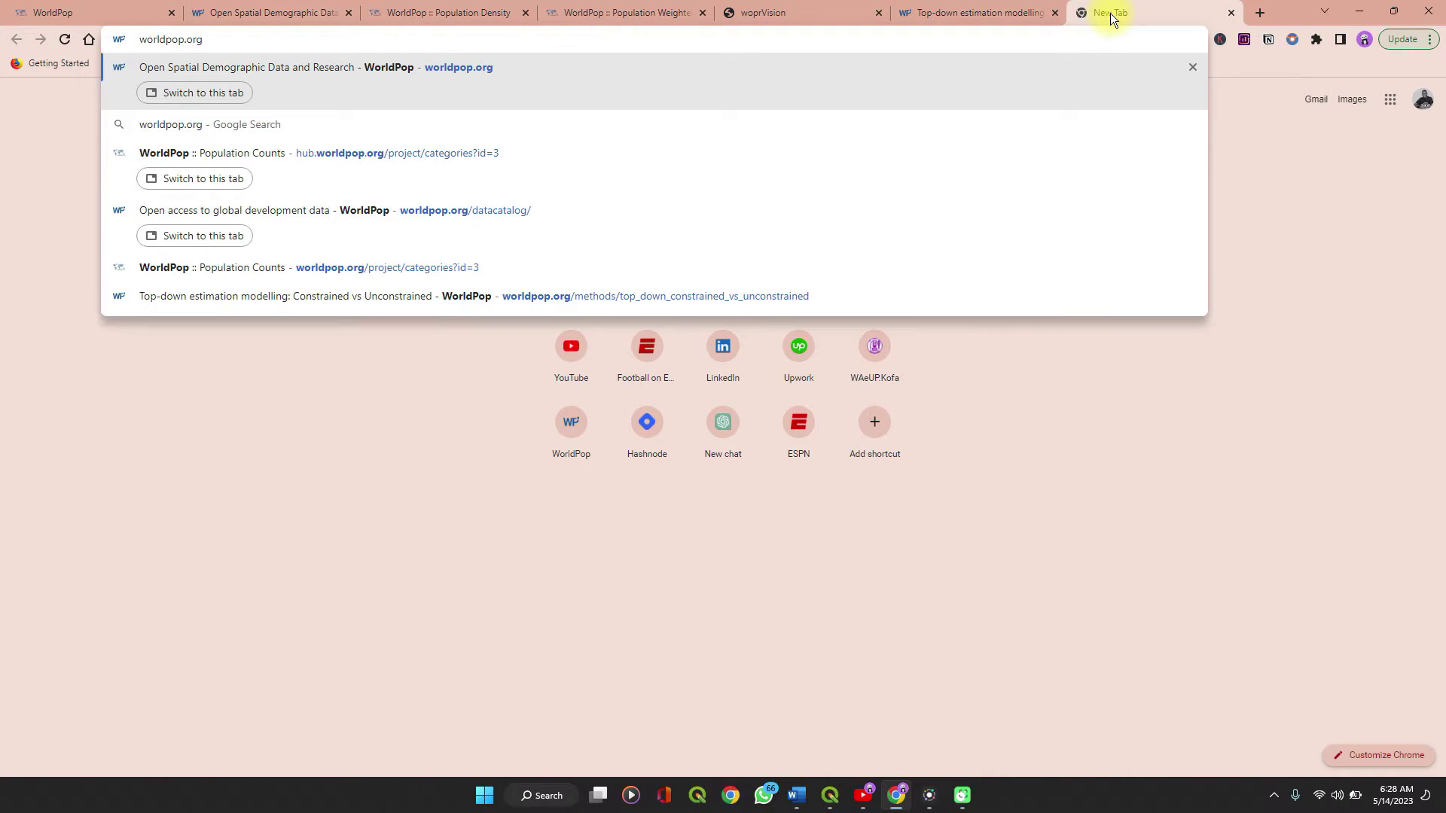
key("Return")
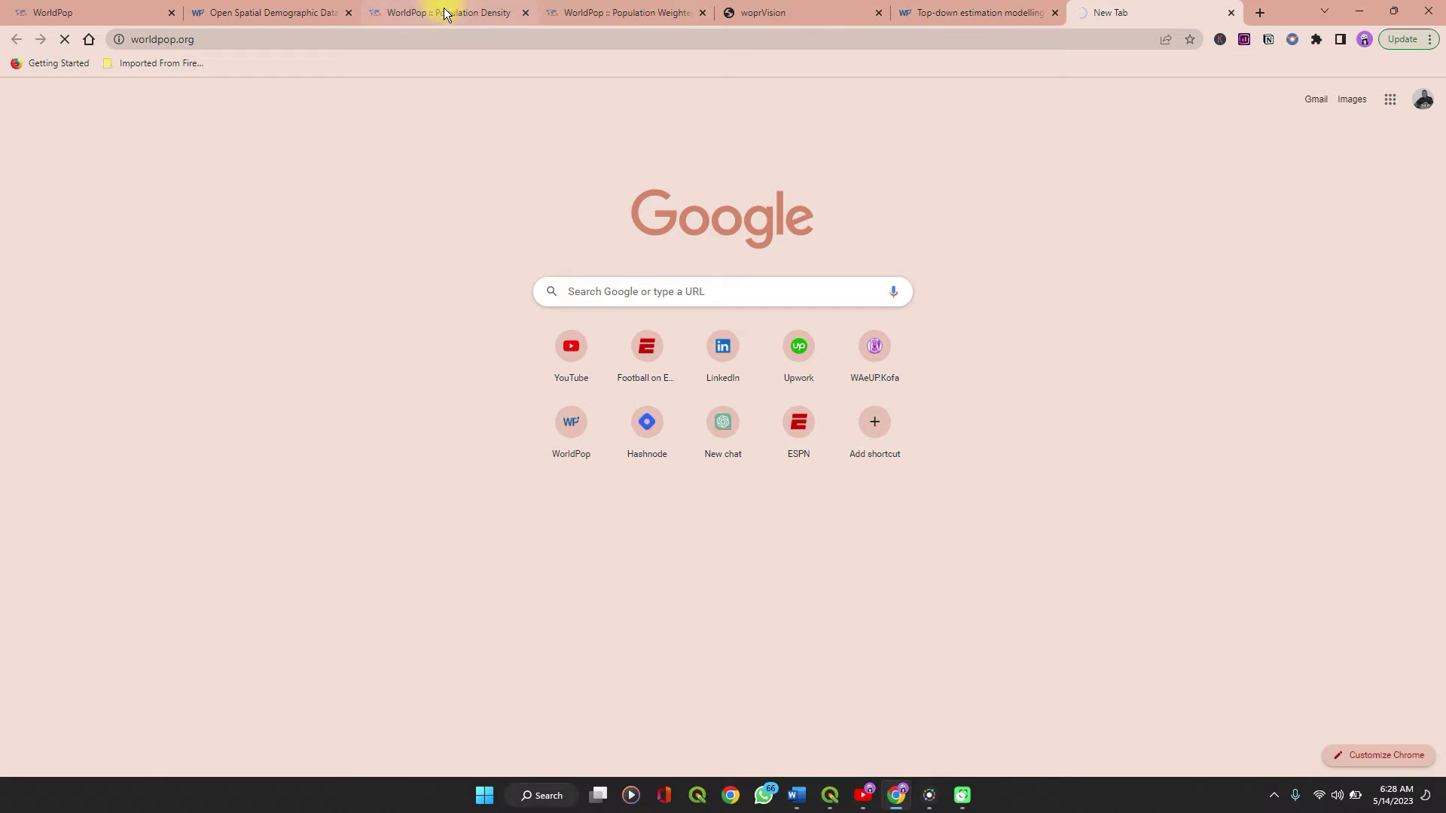
left_click(264, 10)
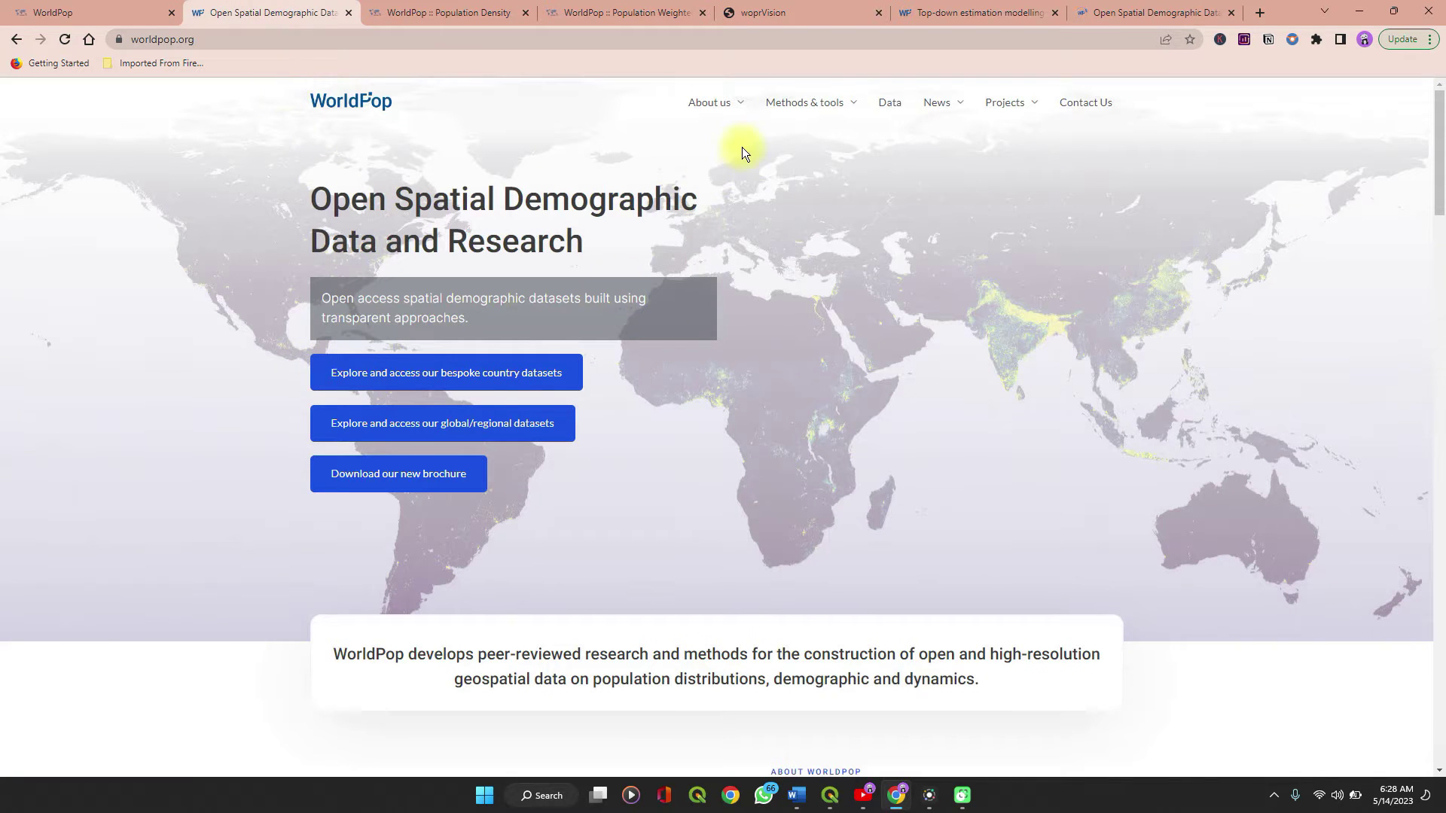
- Open the WorldPop Data catalogue and scroll down to the category grid with Population Counts
left_click(893, 116)
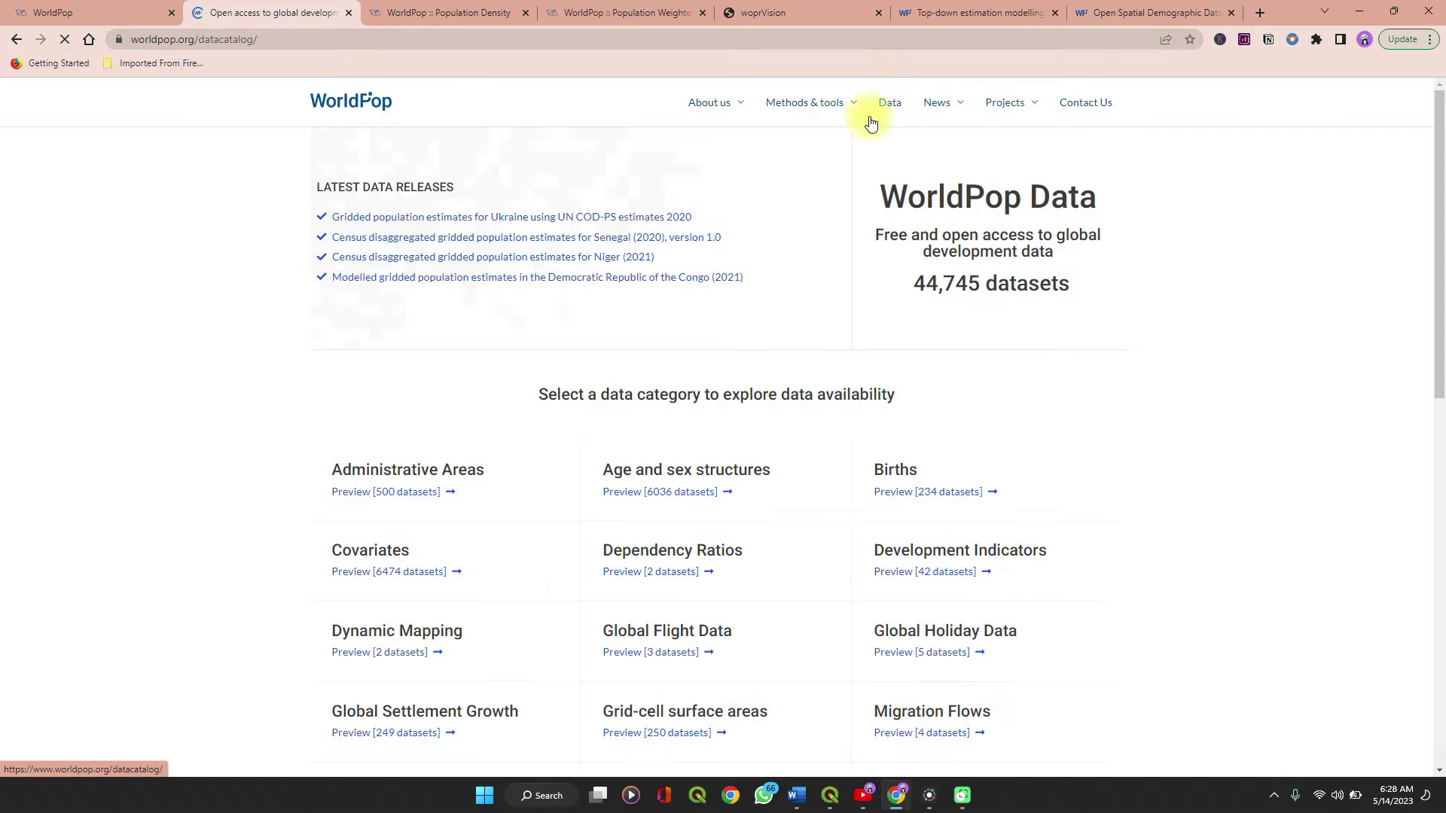
scroll(1098, 387, "down", 2)
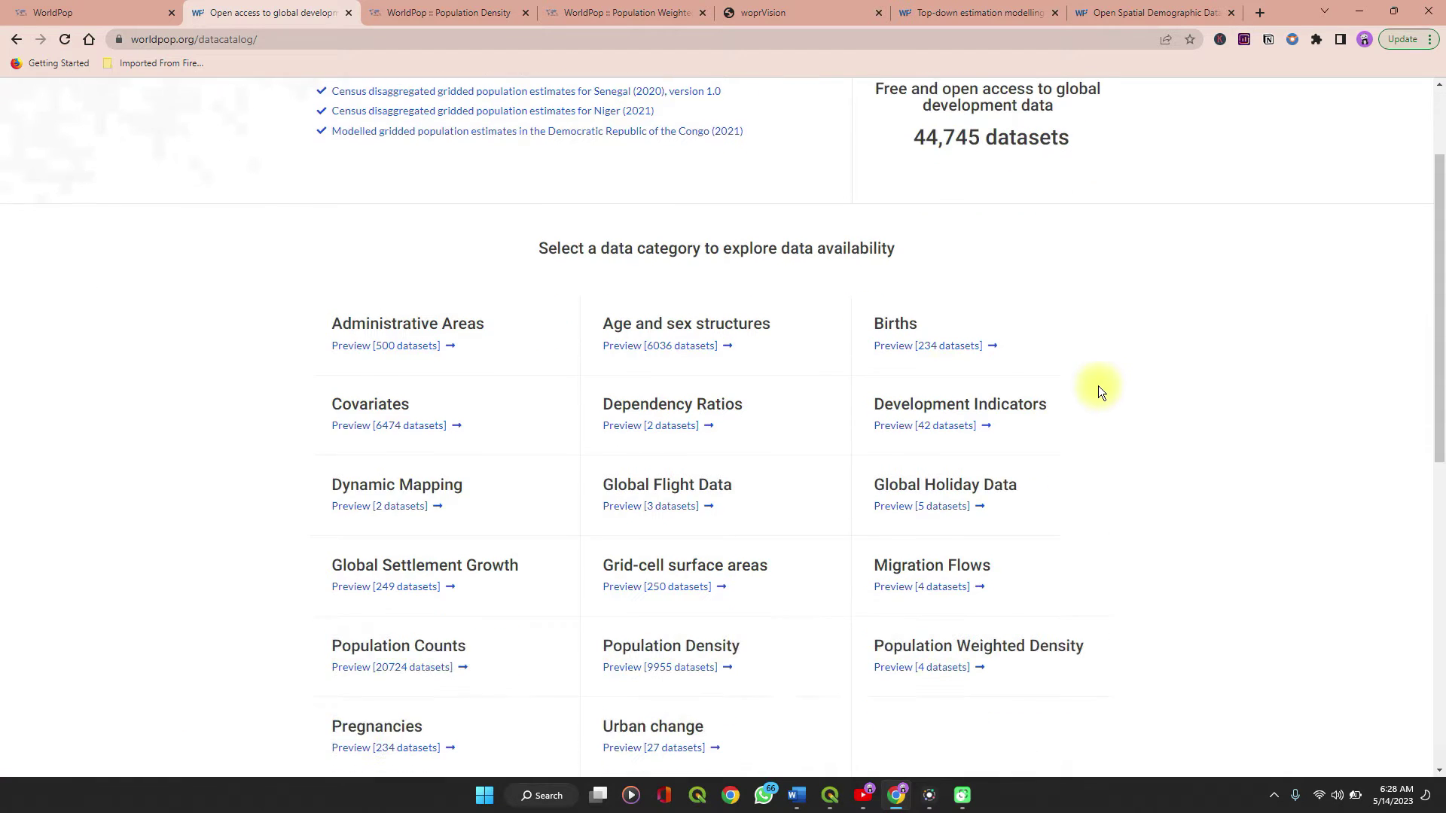
scroll(1098, 388, "down", 2)
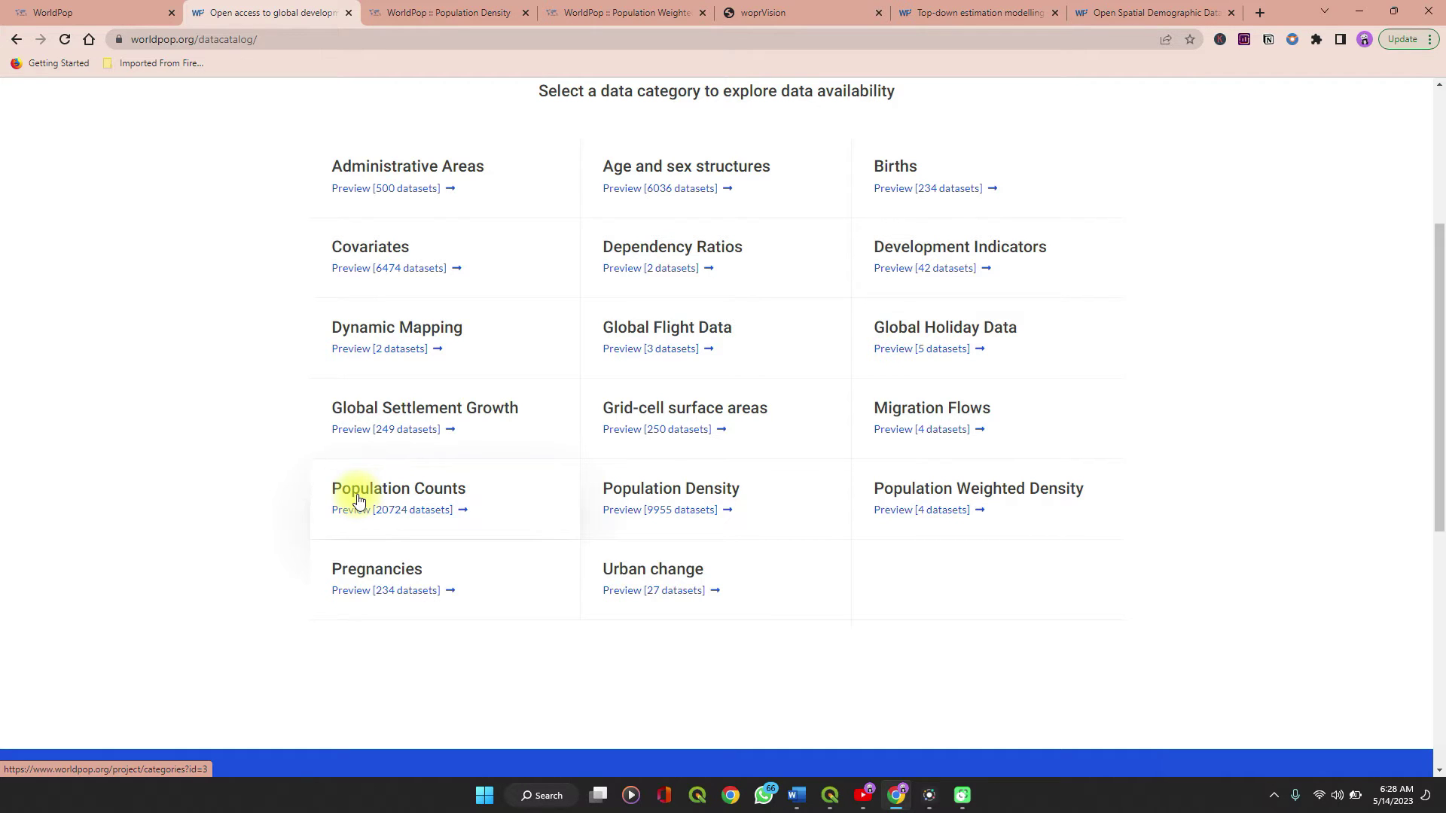
- Open Population Counts in a separate tab and browse Population Density and Weighted Density tabs before returning
middle_click(356, 494)
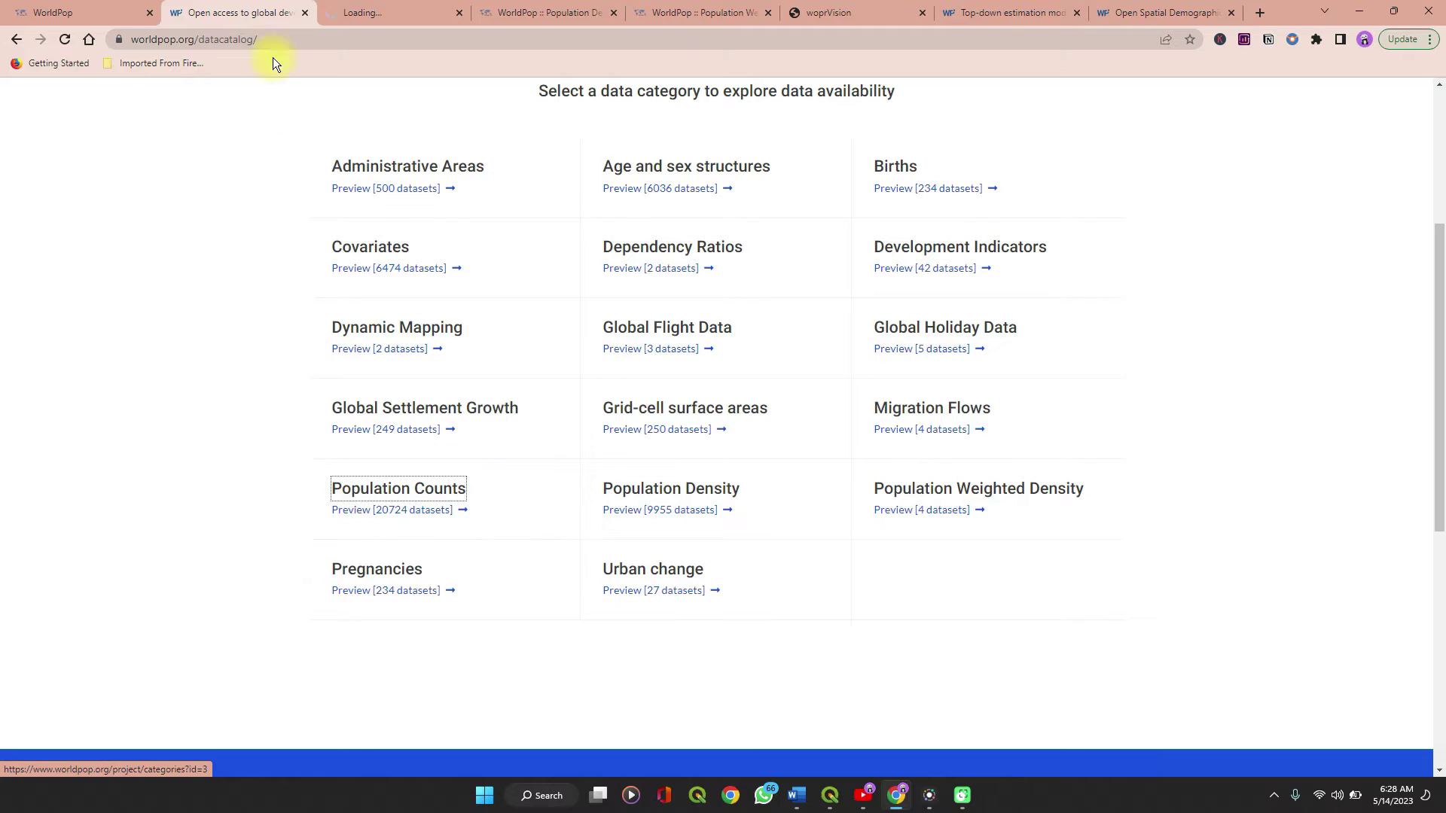
left_click(518, 12)
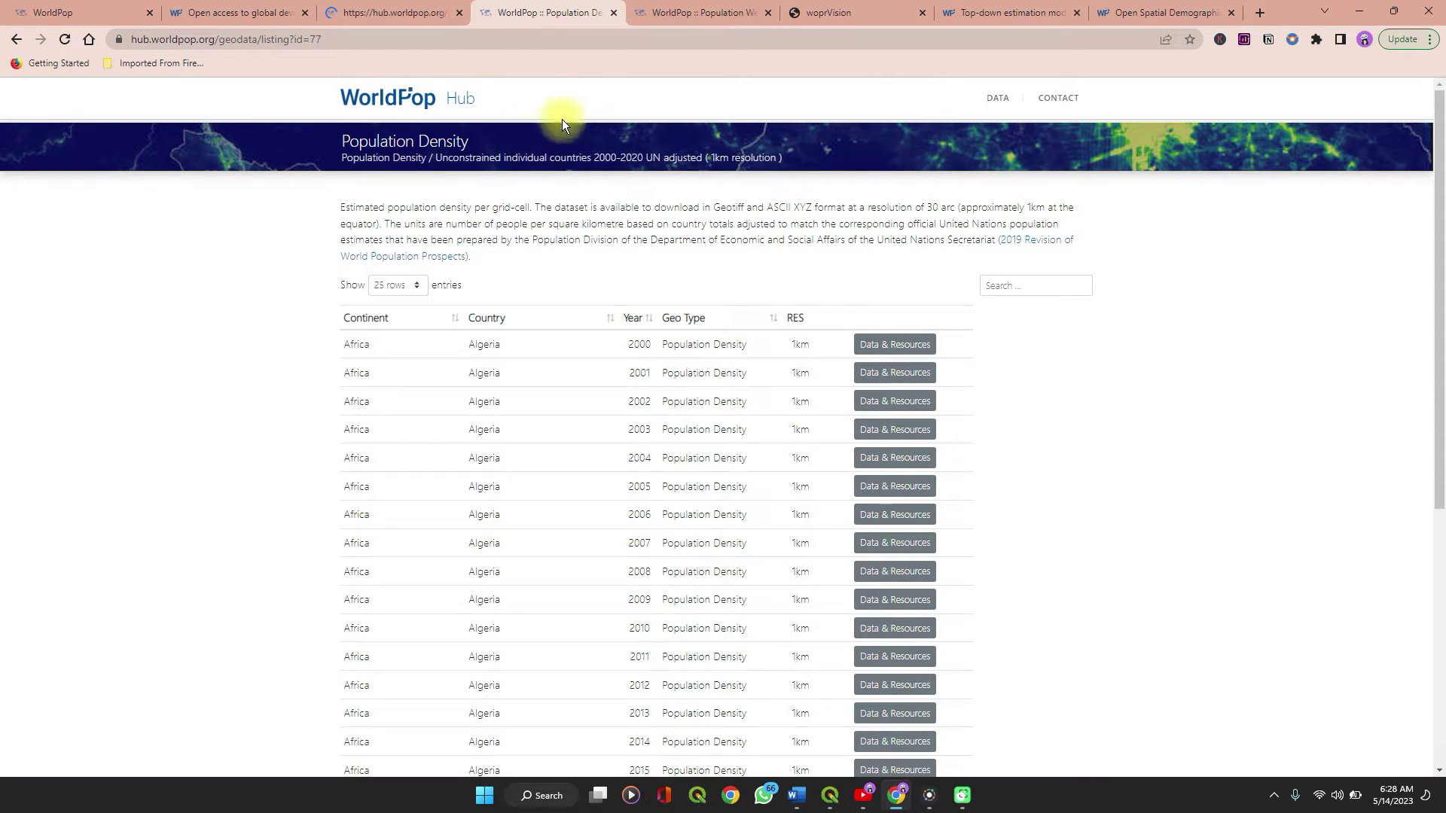
left_click(655, 16)
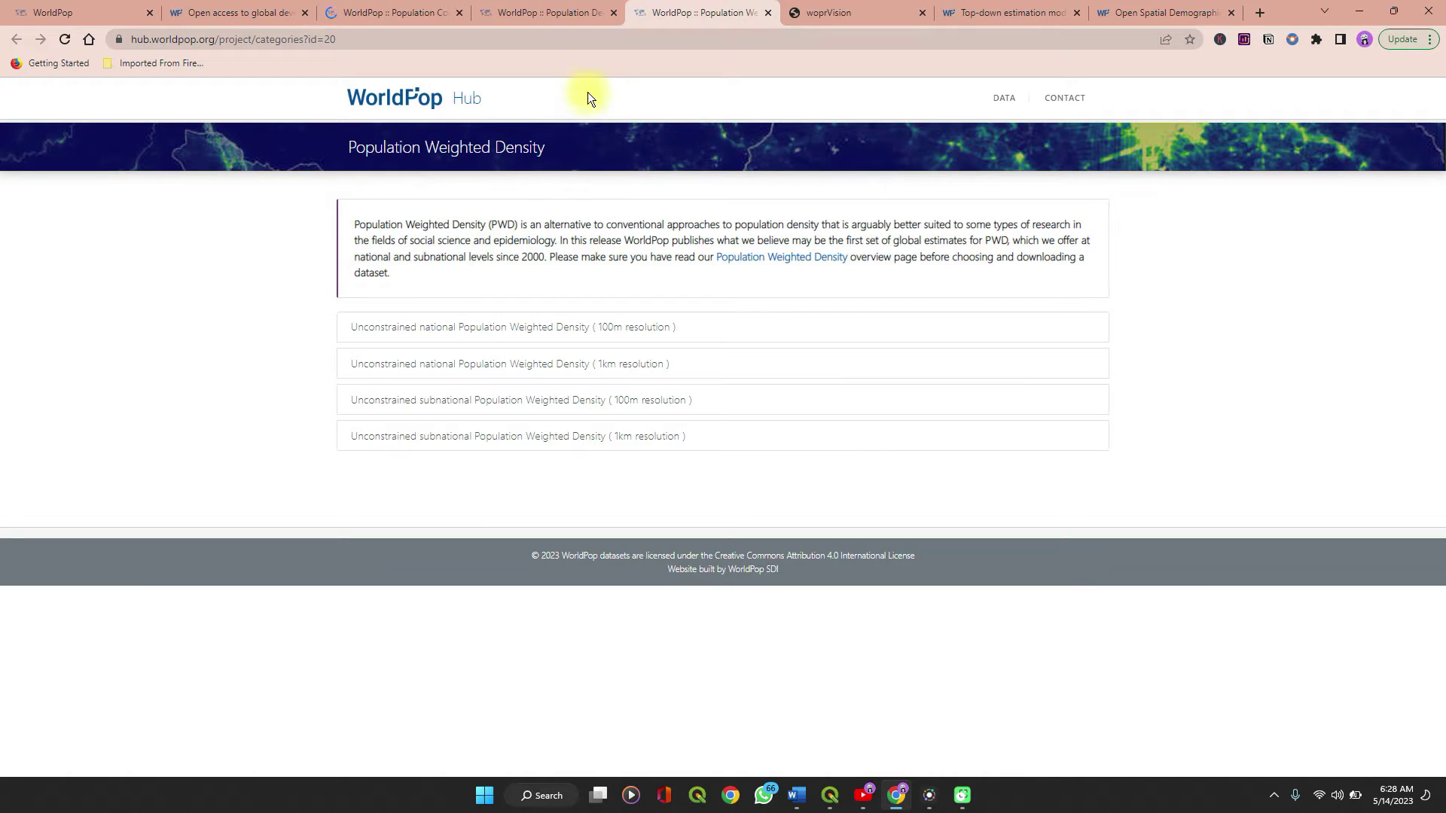
left_click(384, 12)
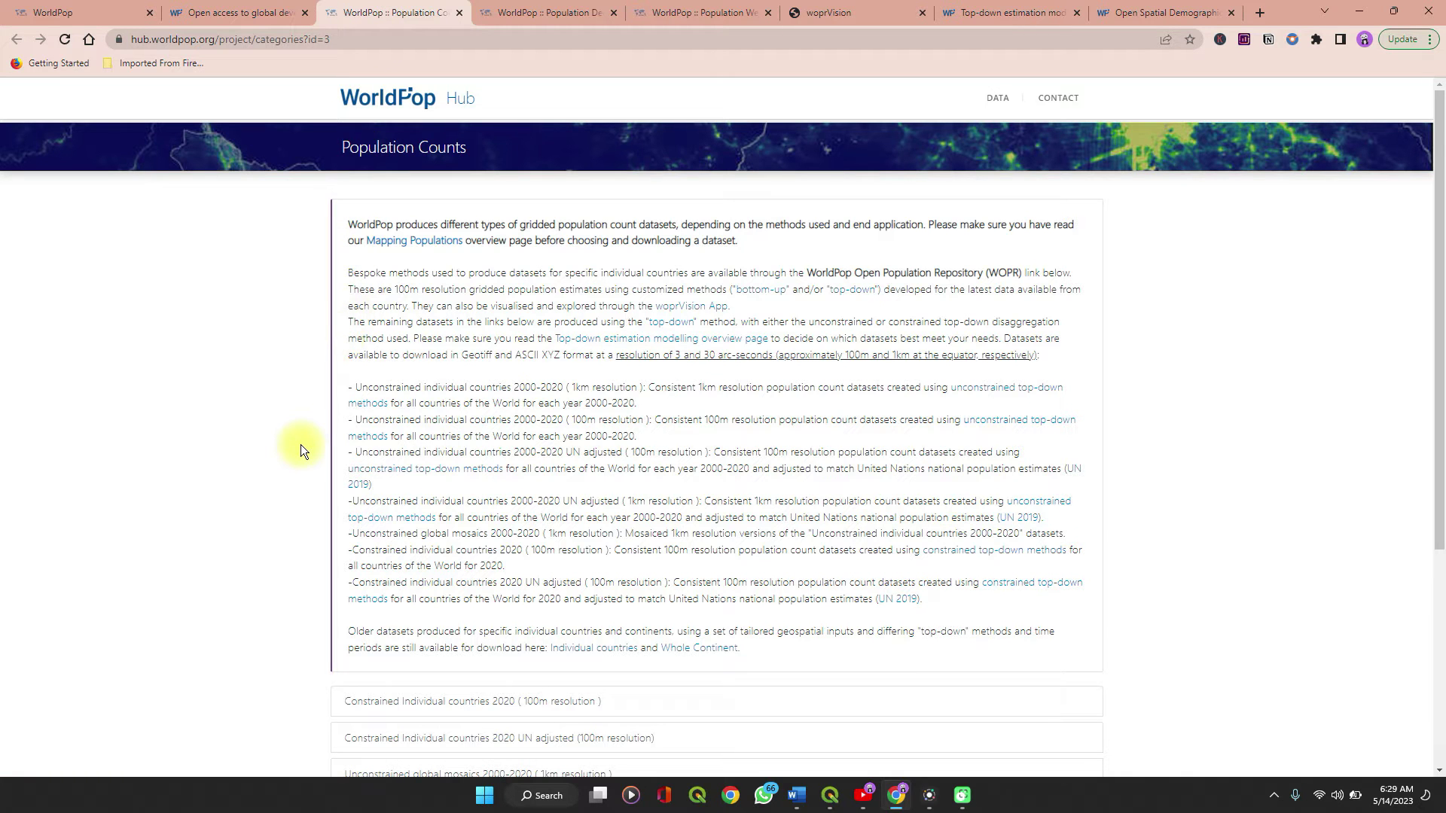
- Scroll to the Population Counts dataset list and zoom the page out two steps
scroll(300, 446, "down", 4)
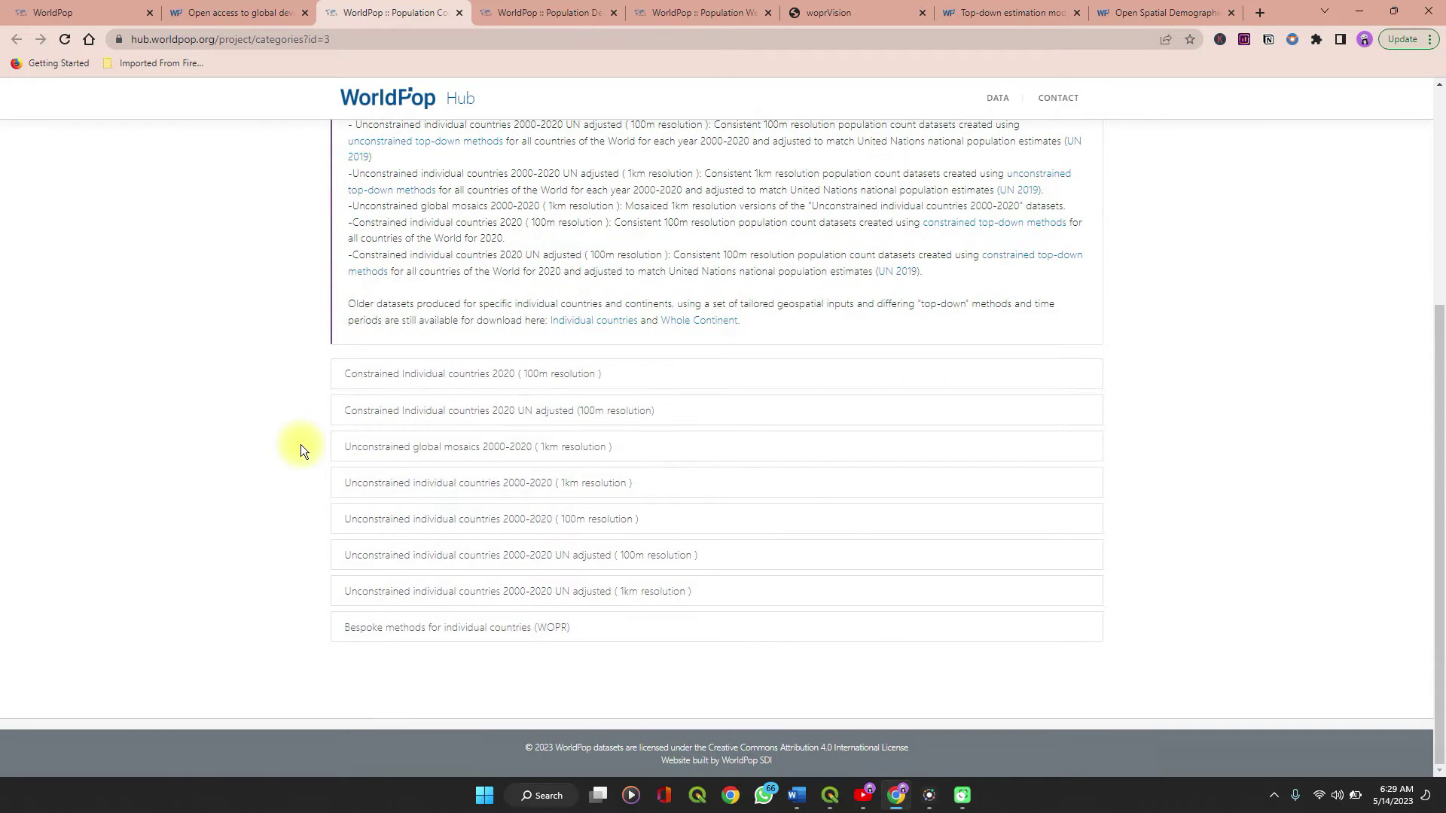
scroll(300, 445, "up", 3)
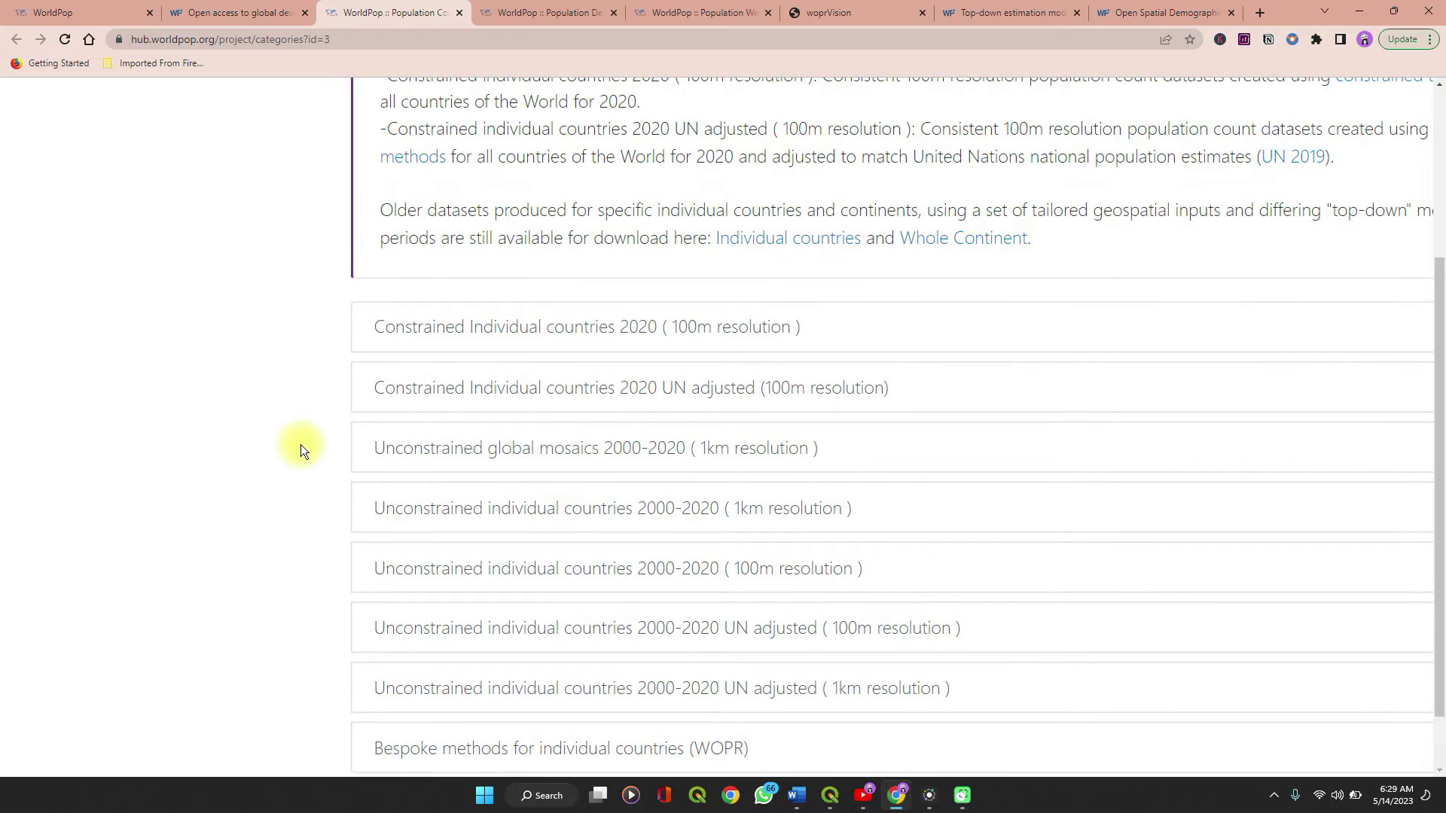
scroll(301, 444, "down", 1)
scroll(301, 444, "right", 1)
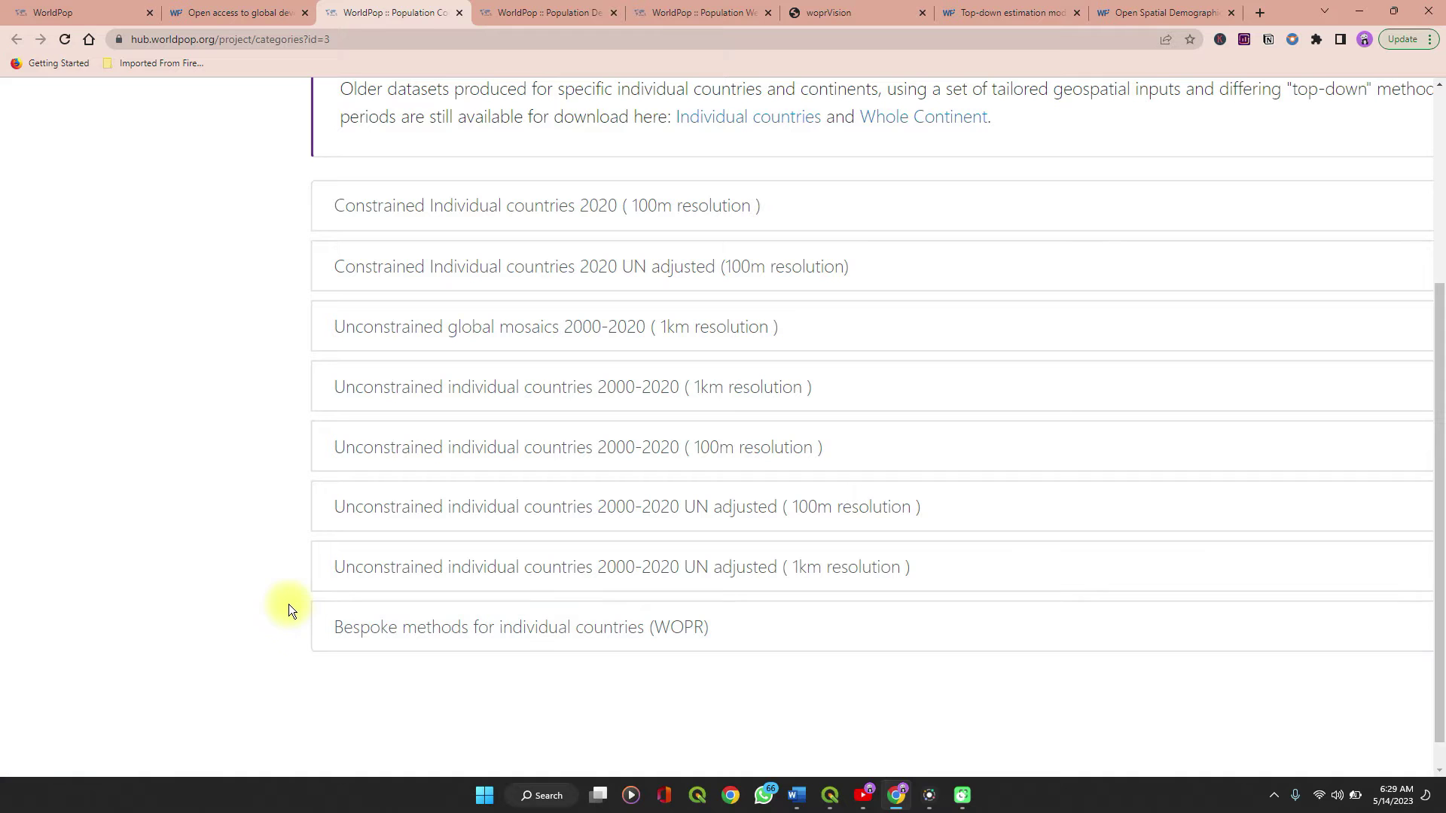
key("ctrl+minus")
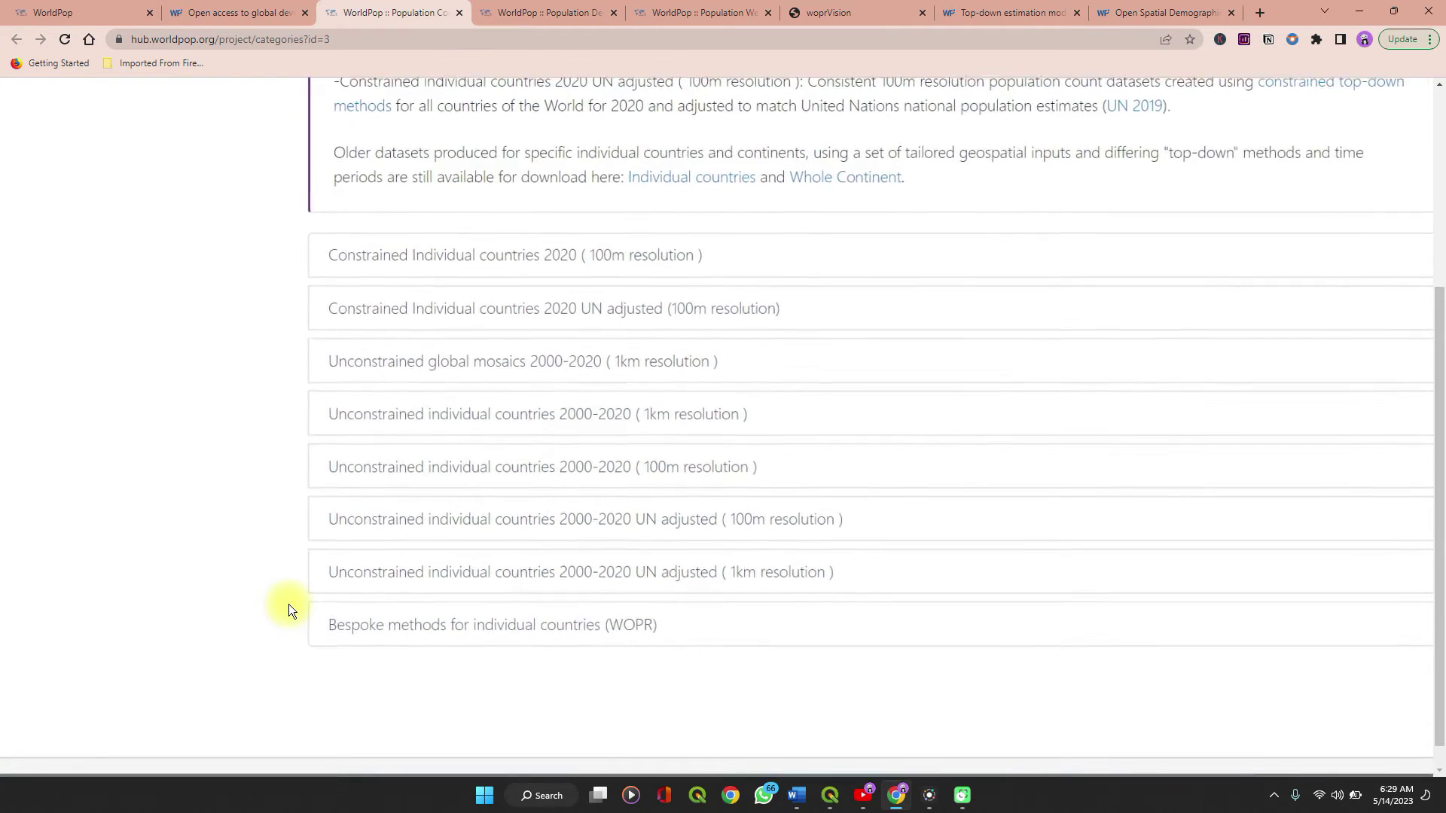
key("ctrl+minus")
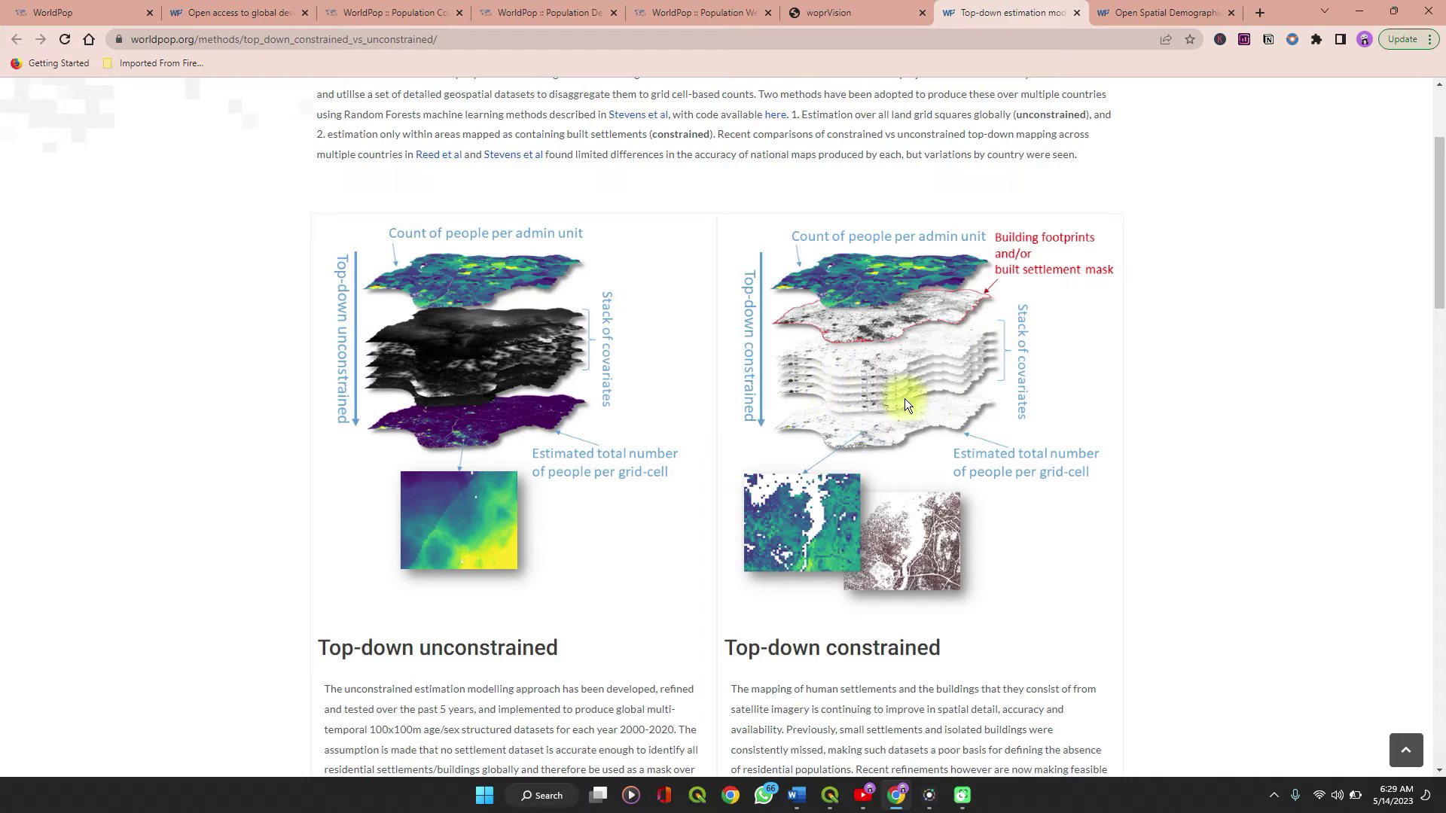
- Read through the Constrained vs Unconstrained top-down modelling article and return to its heading
scroll(713, 576, "down", 20)
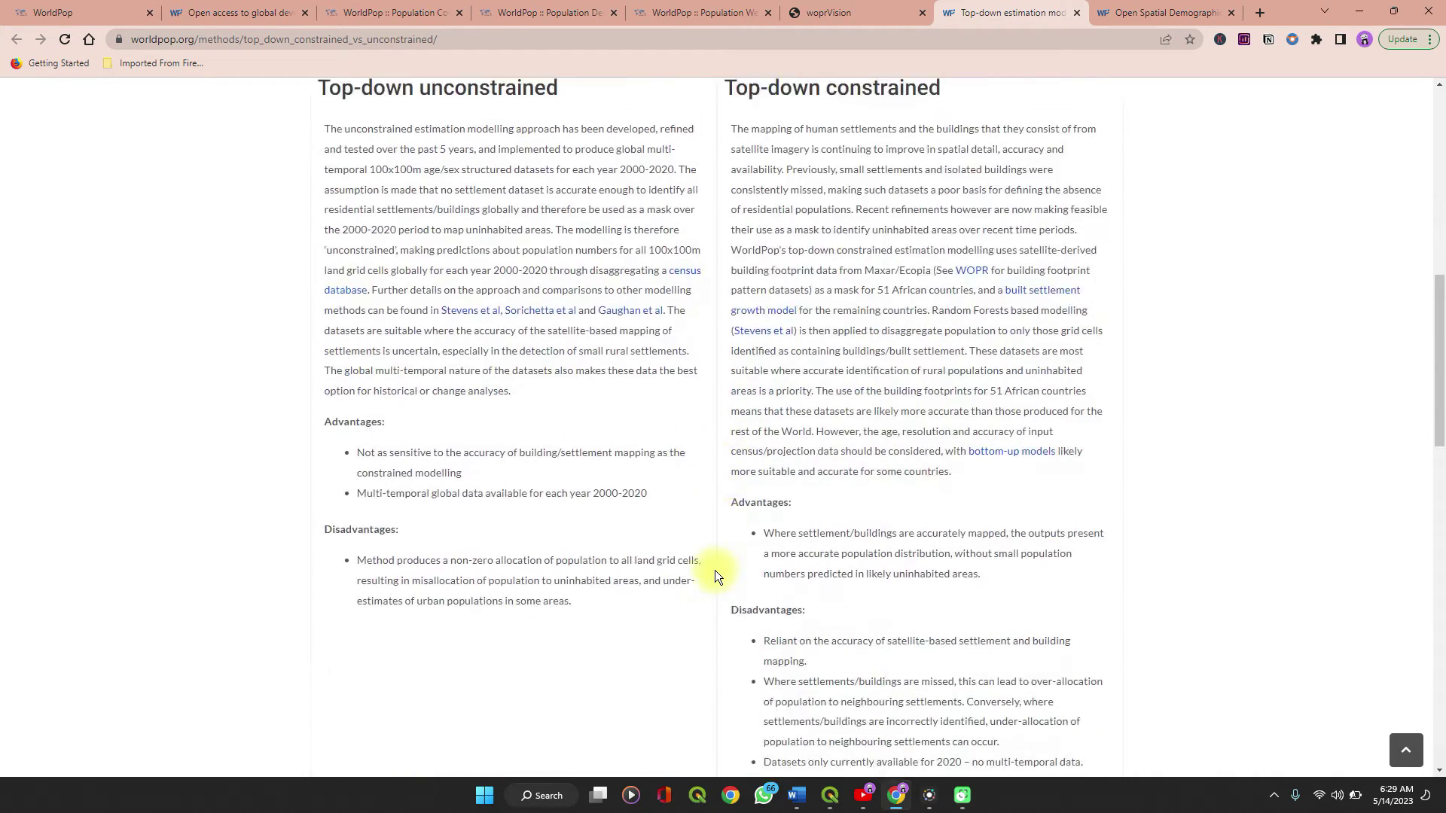
scroll(715, 570, "up", 3)
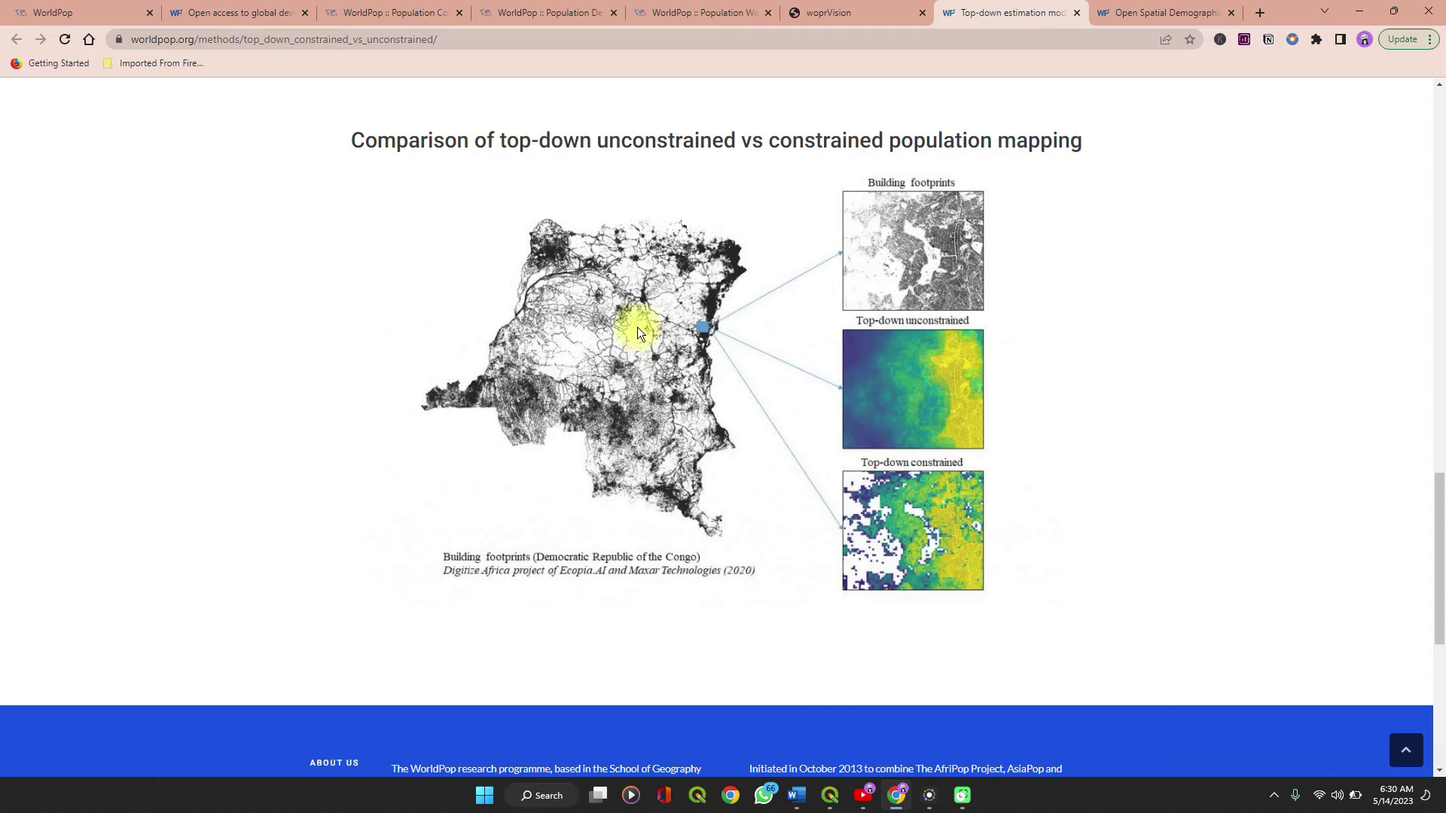
scroll(637, 326, "up", 15)
scroll(637, 327, "down", 3)
scroll(637, 327, "up", 6)
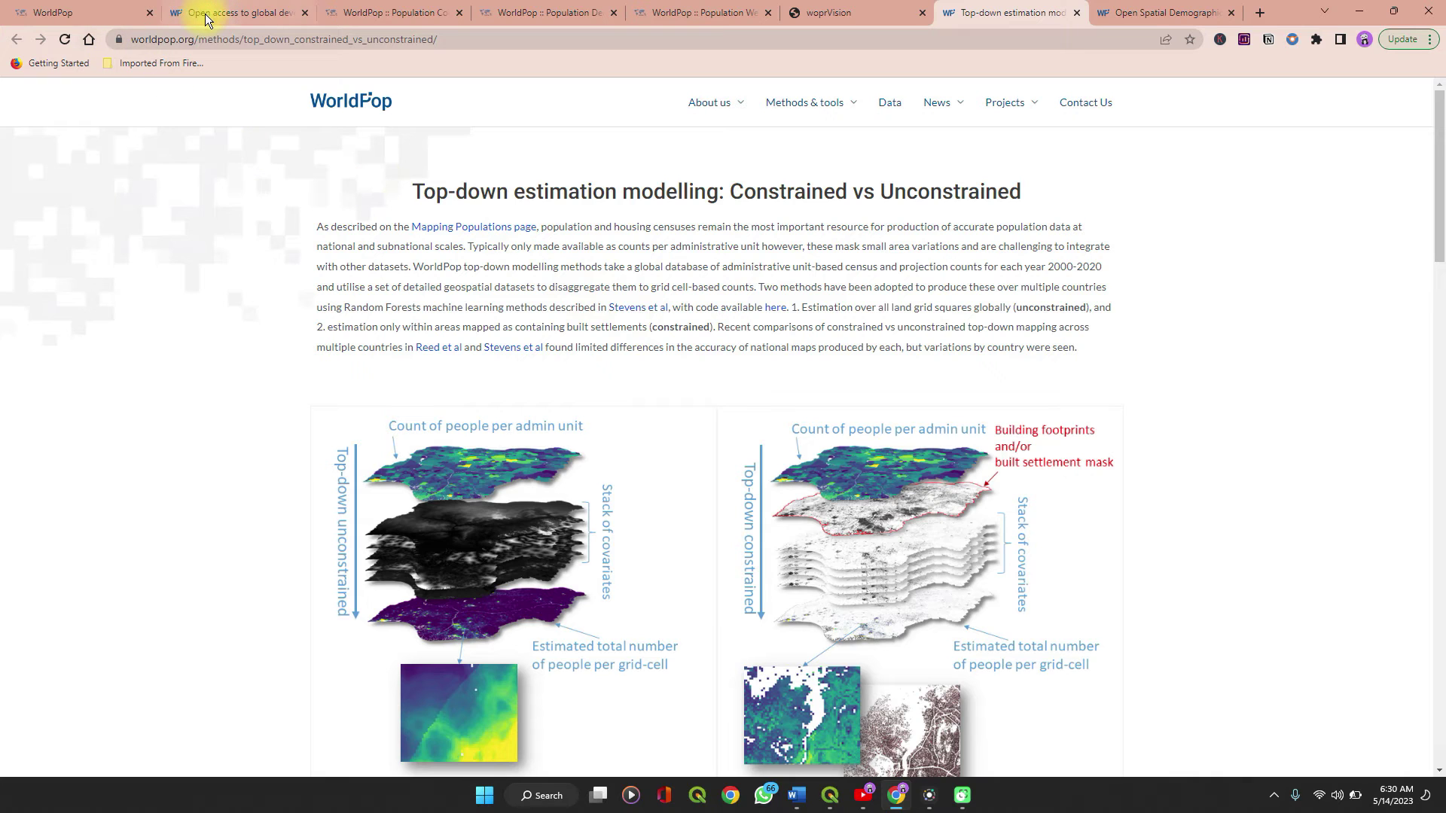
- Back on Population Counts, open the Constrained Individual countries 2020 UN adjusted (100m) listing
left_click(354, 14)
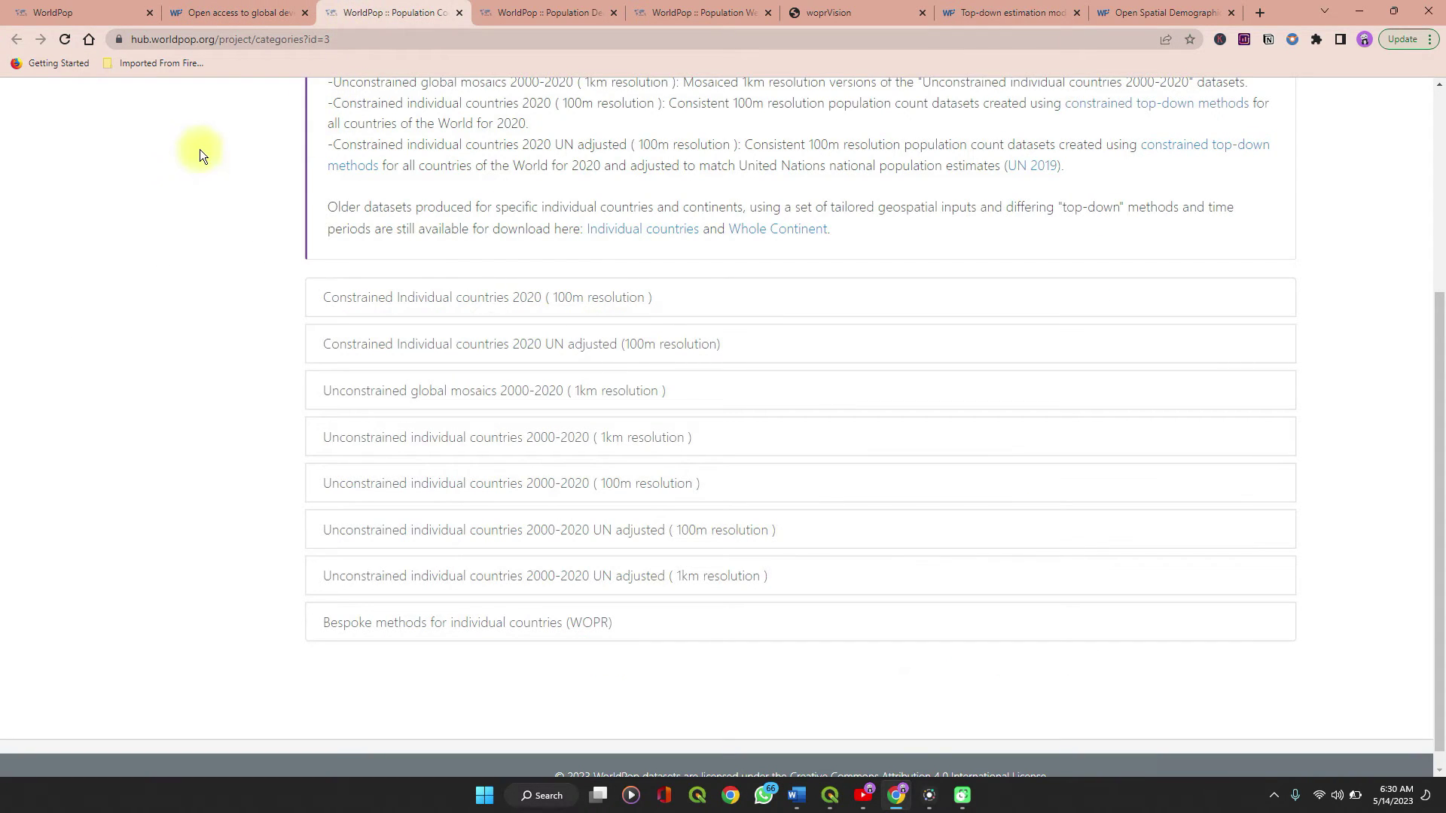
scroll(200, 151, "up", 2)
scroll(201, 150, "down", 3)
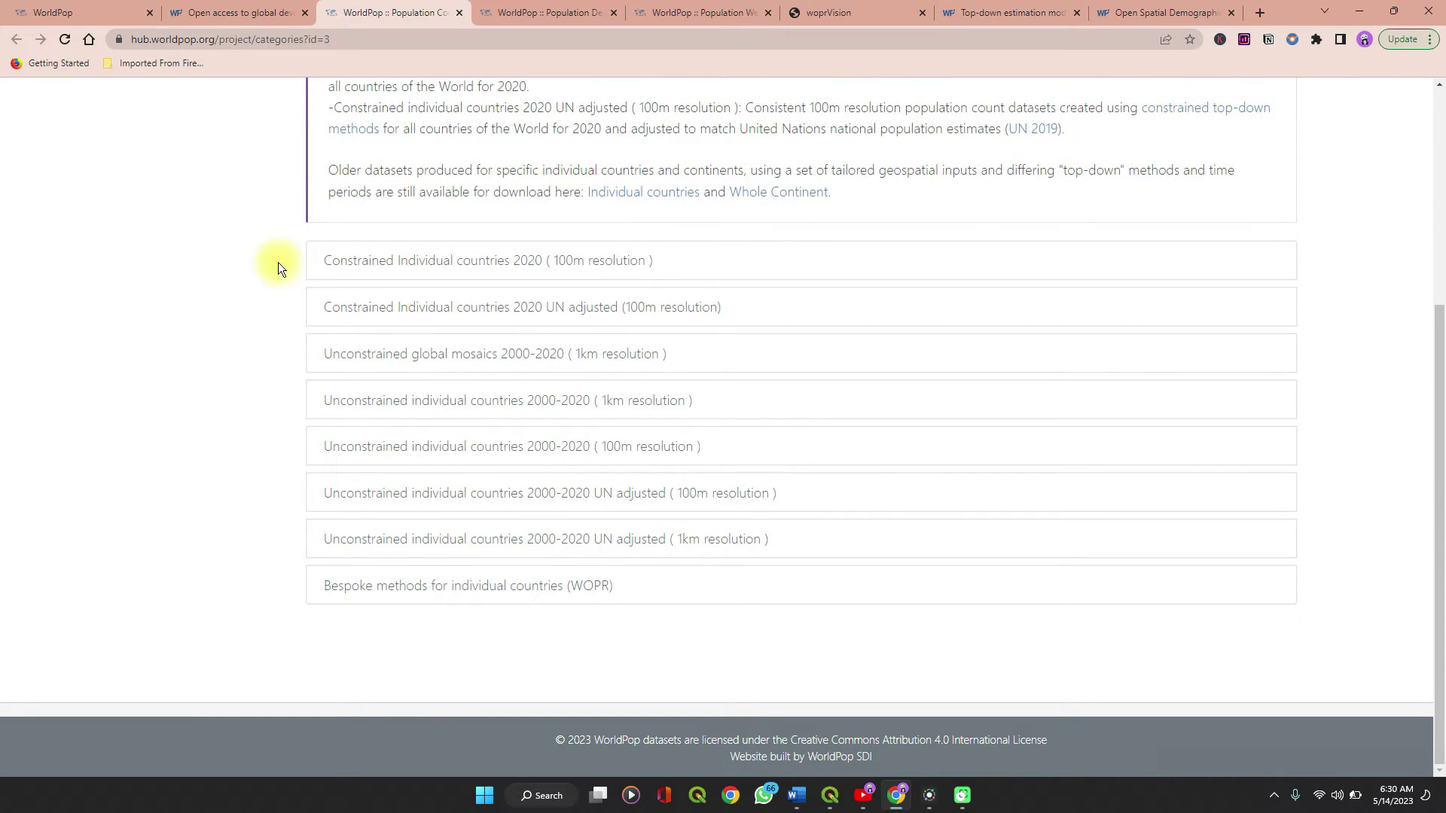
left_click(415, 319)
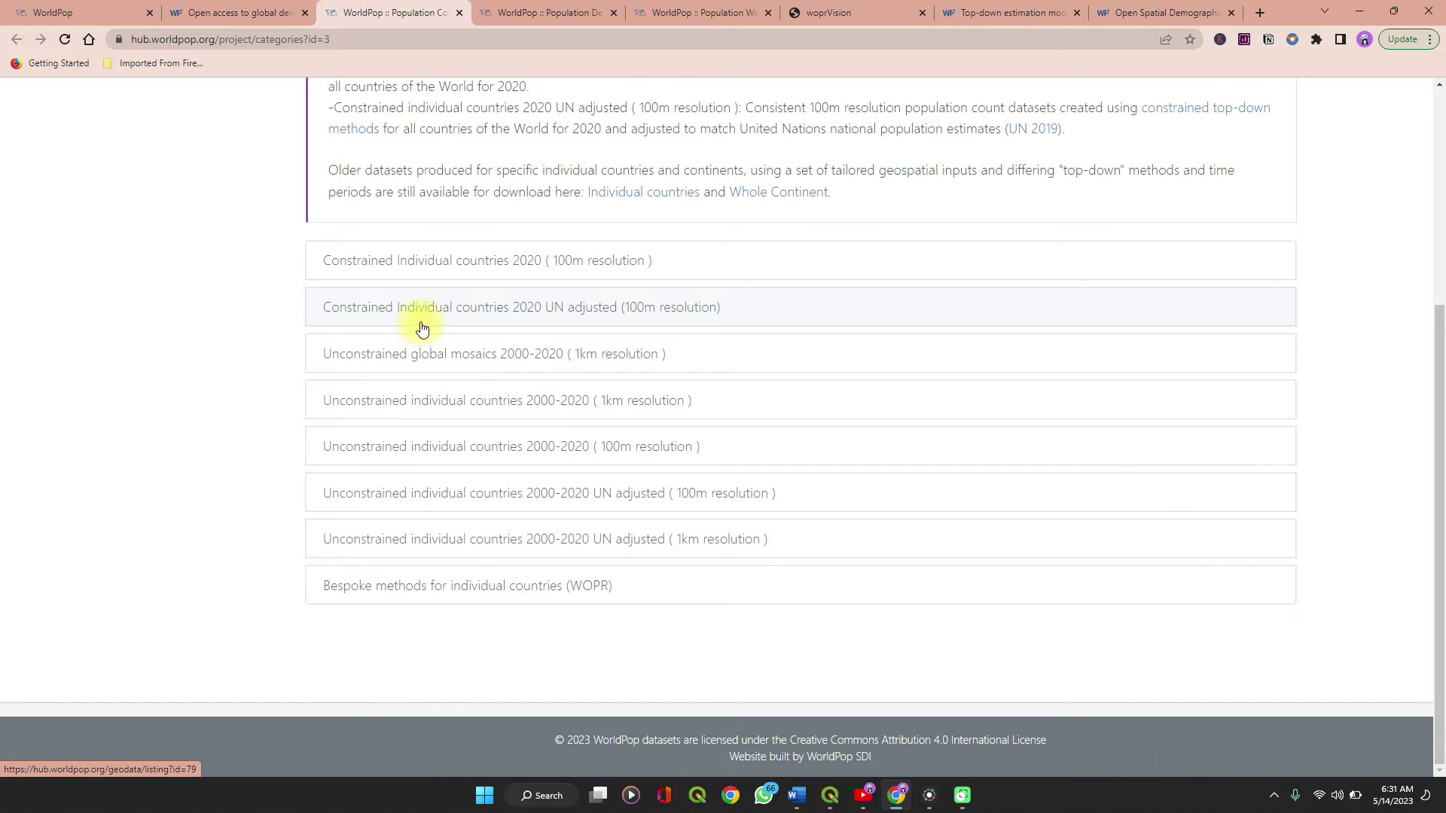
left_click(421, 322)
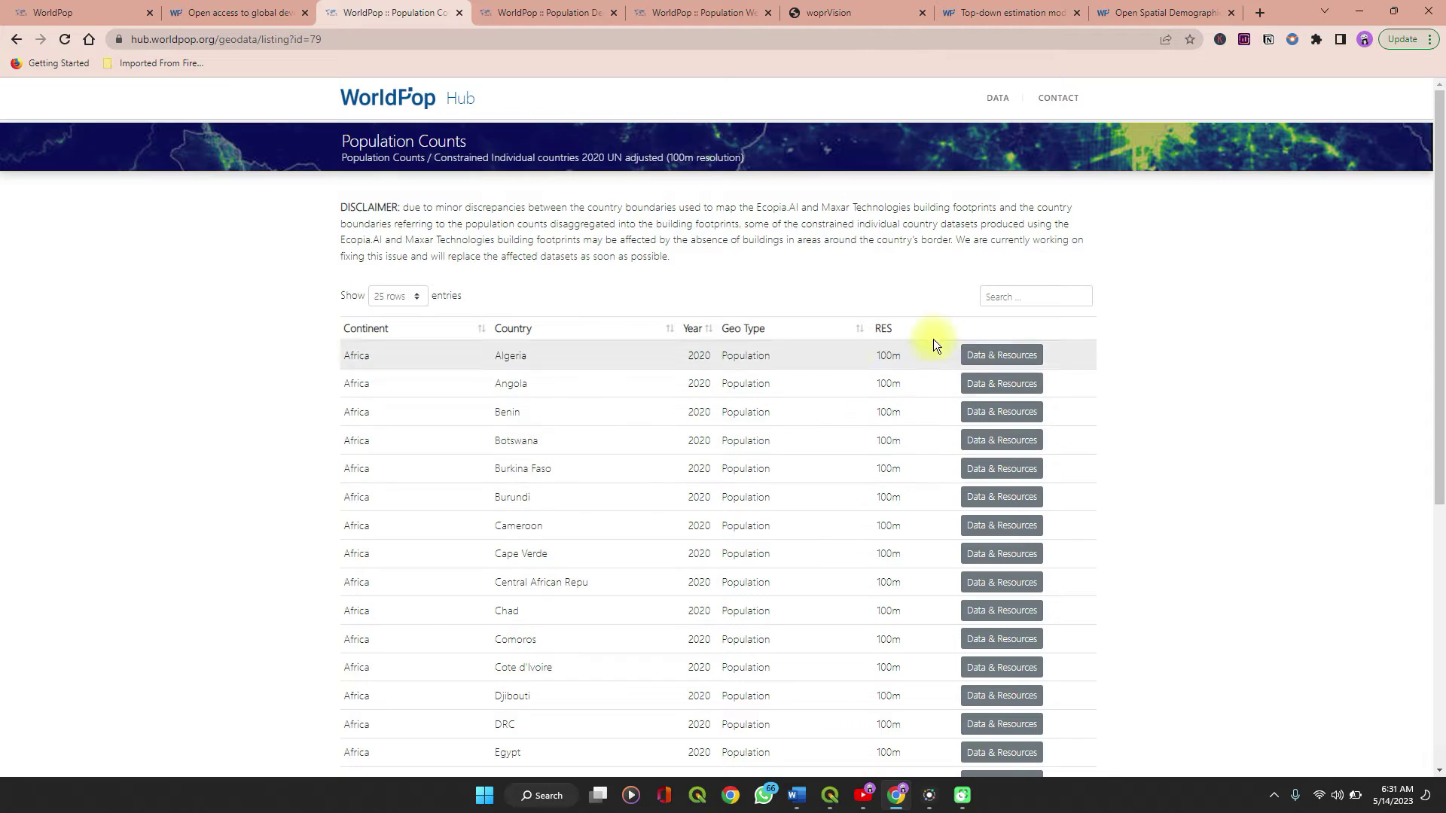
- Filter the country table with 'nig' and open Nigeria's Data & Resources page
left_click(1001, 299)
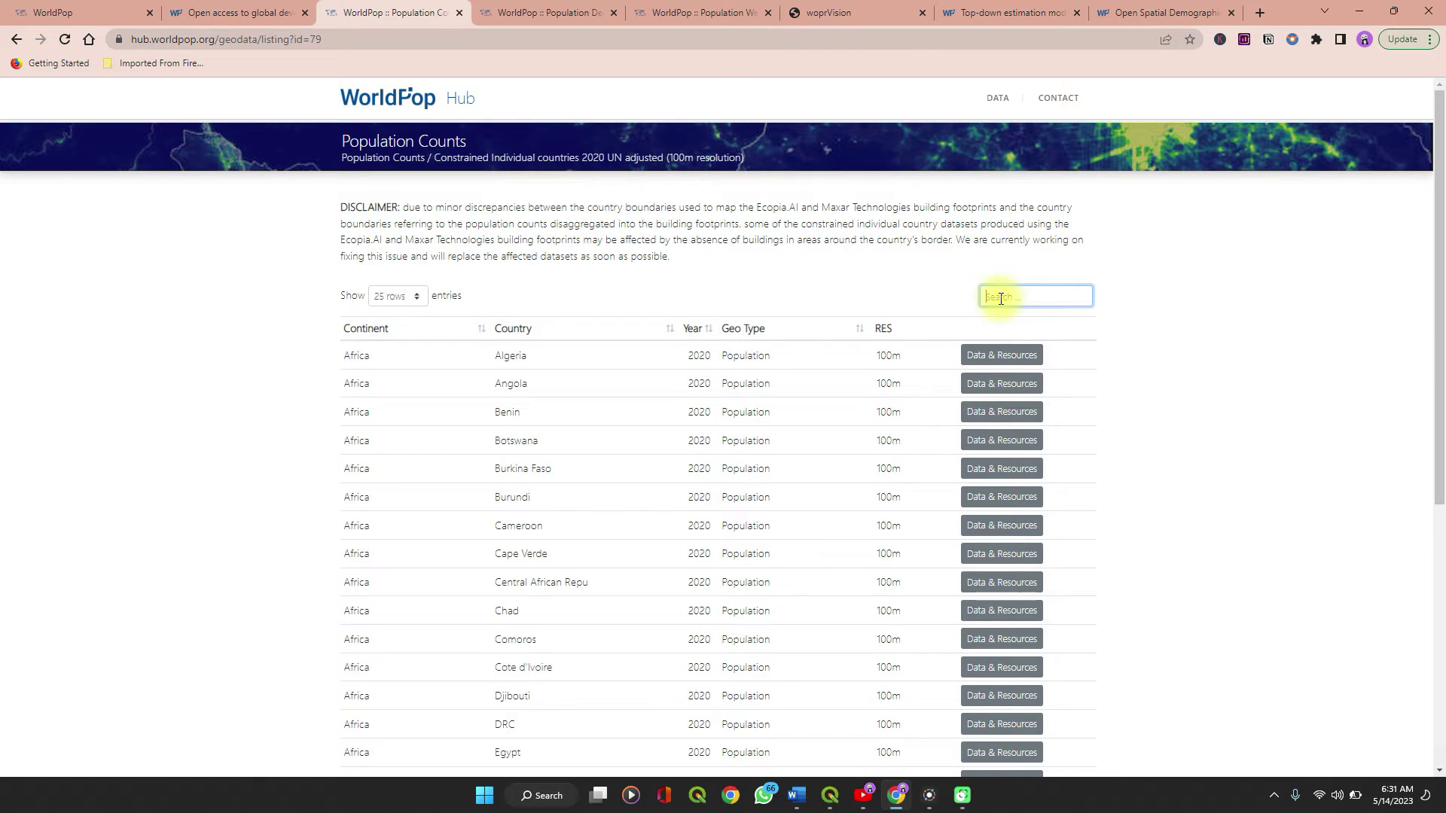
type("n")
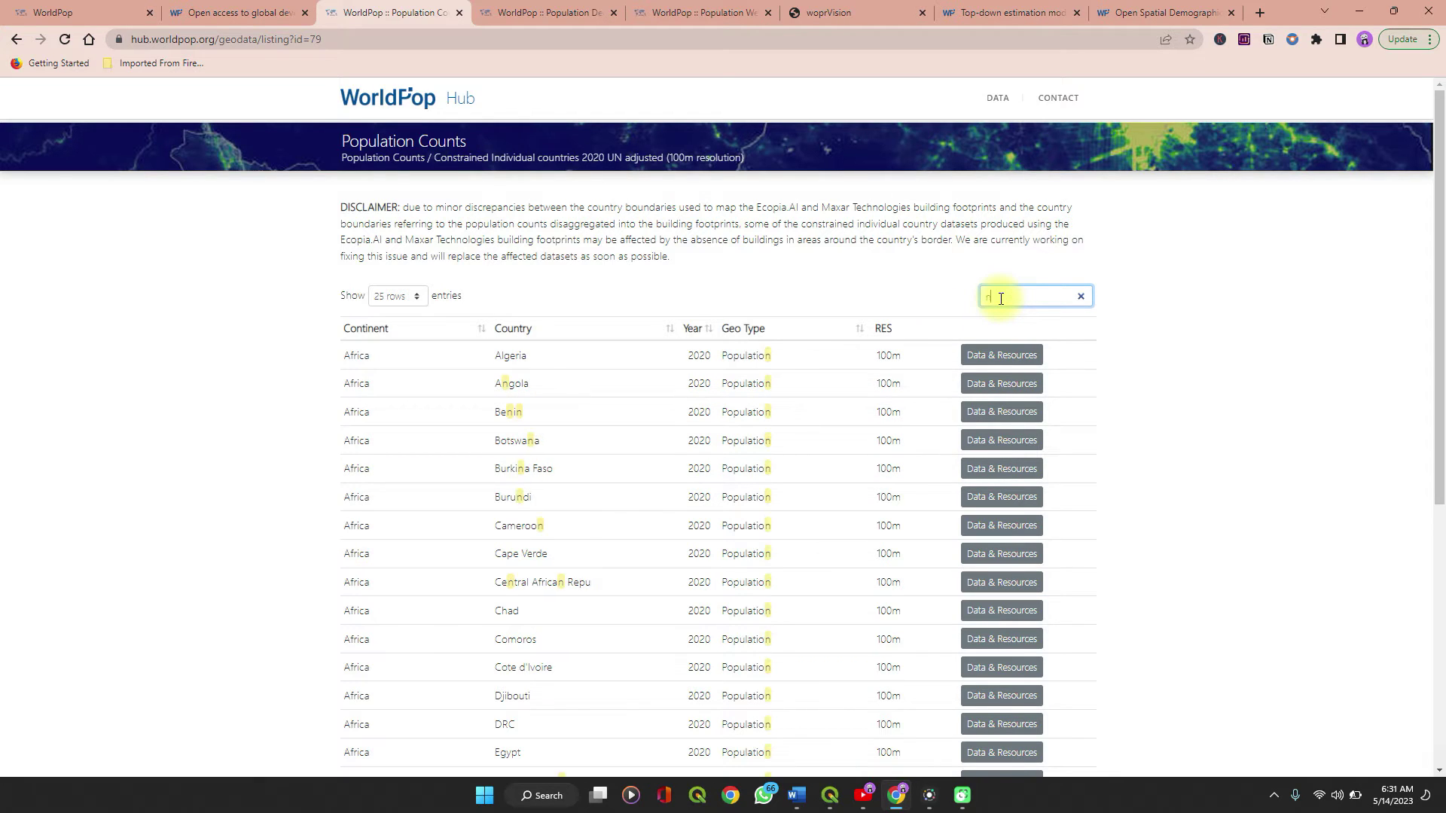
type("ig")
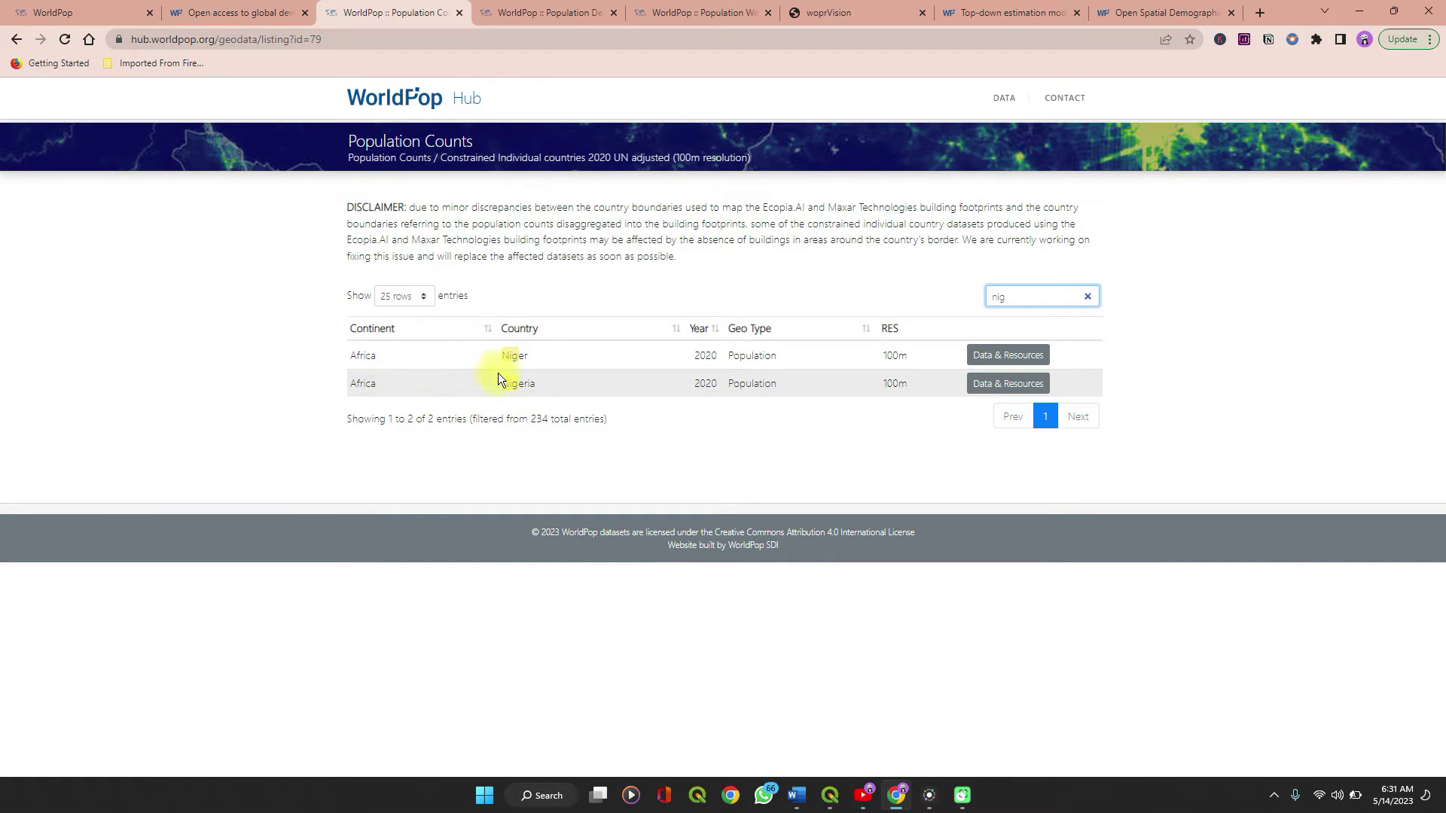
left_click(986, 386)
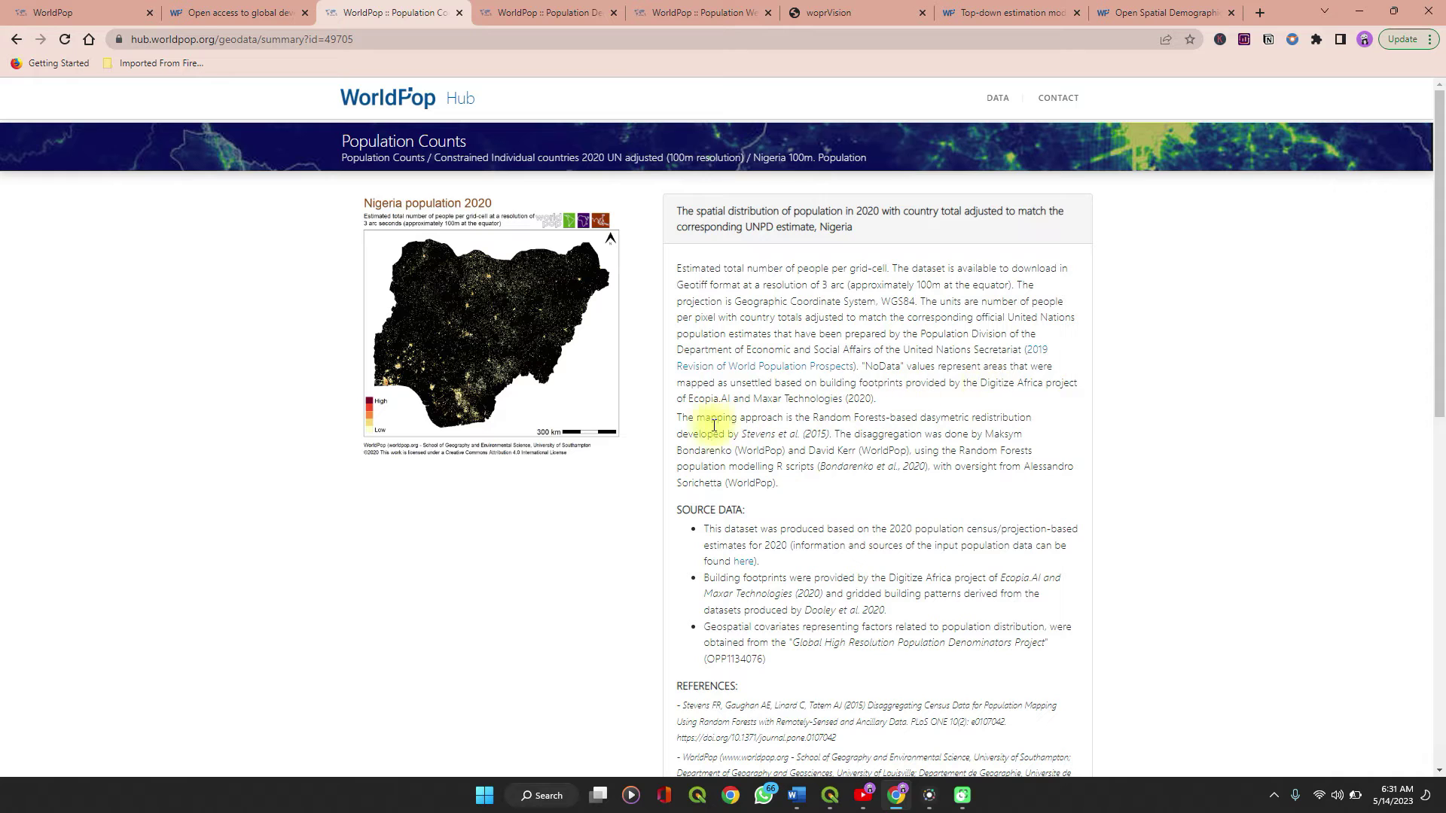
- Scroll the Nigeria 100m Population 2020 page to its 58.67 MB download, then minimize Chrome
scroll(671, 381, "down", 4)
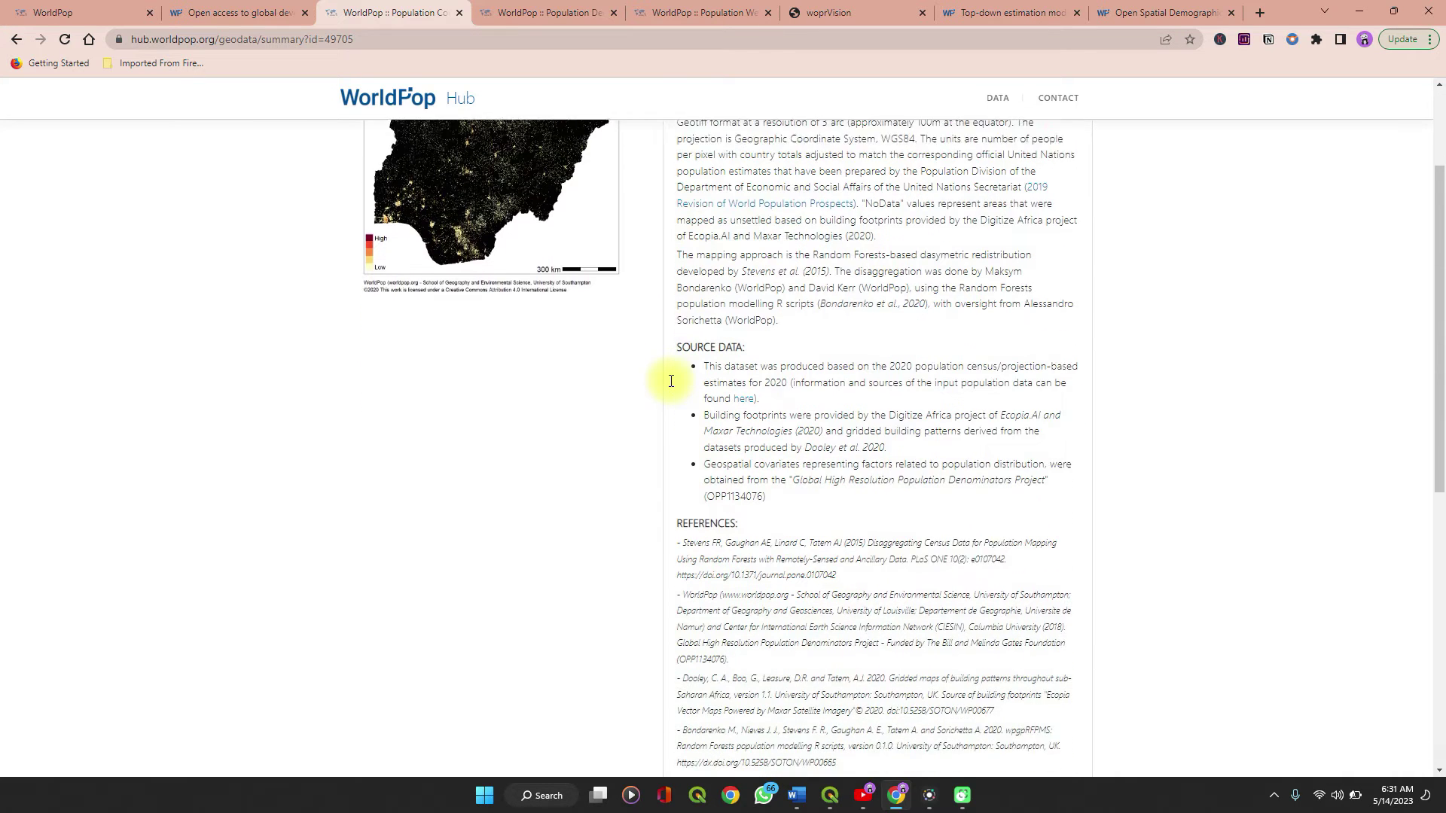
scroll(671, 381, "down", 1)
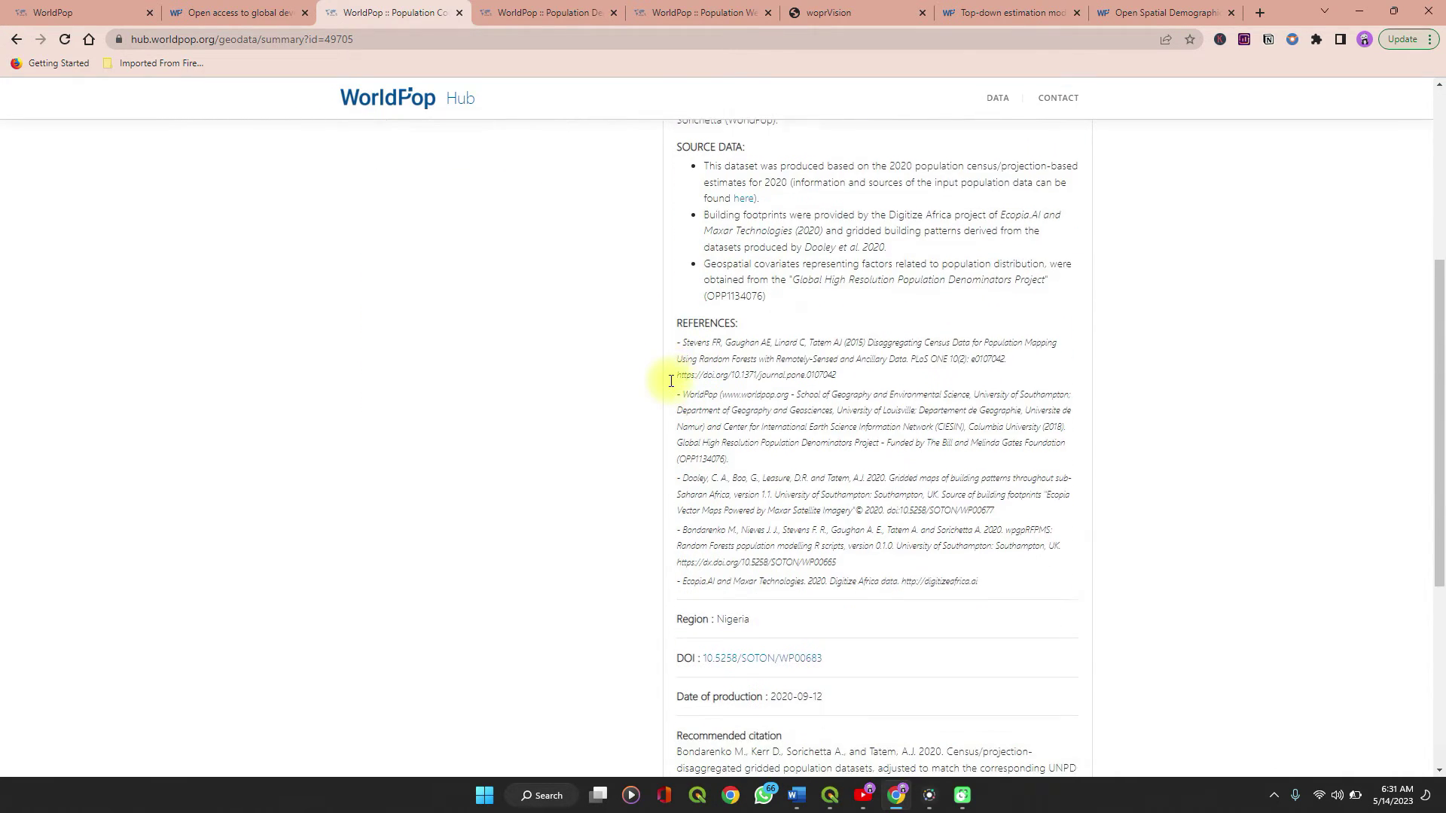
scroll(683, 341, "down", 2)
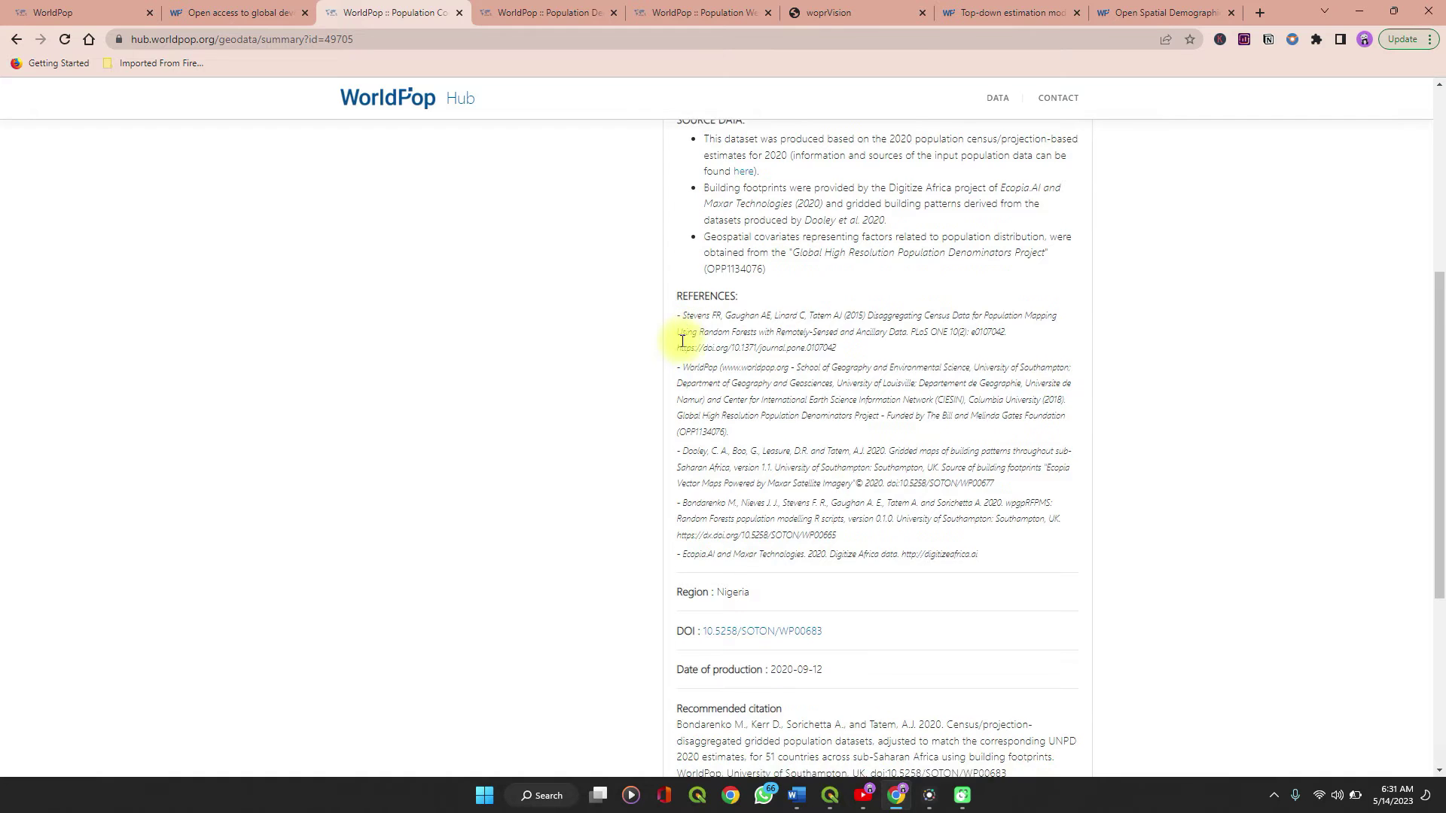
scroll(682, 341, "up", 5)
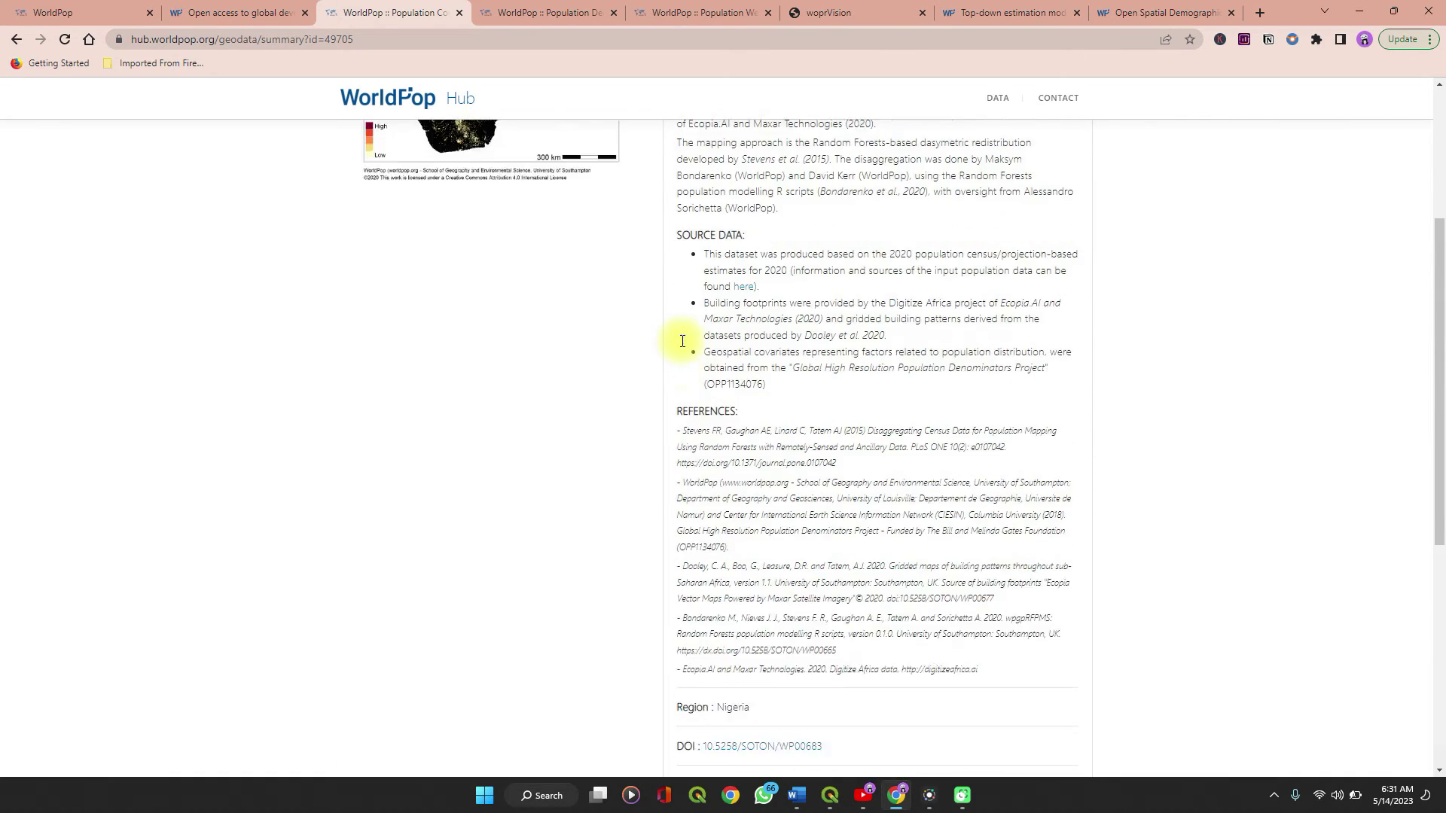
scroll(682, 341, "up", 2)
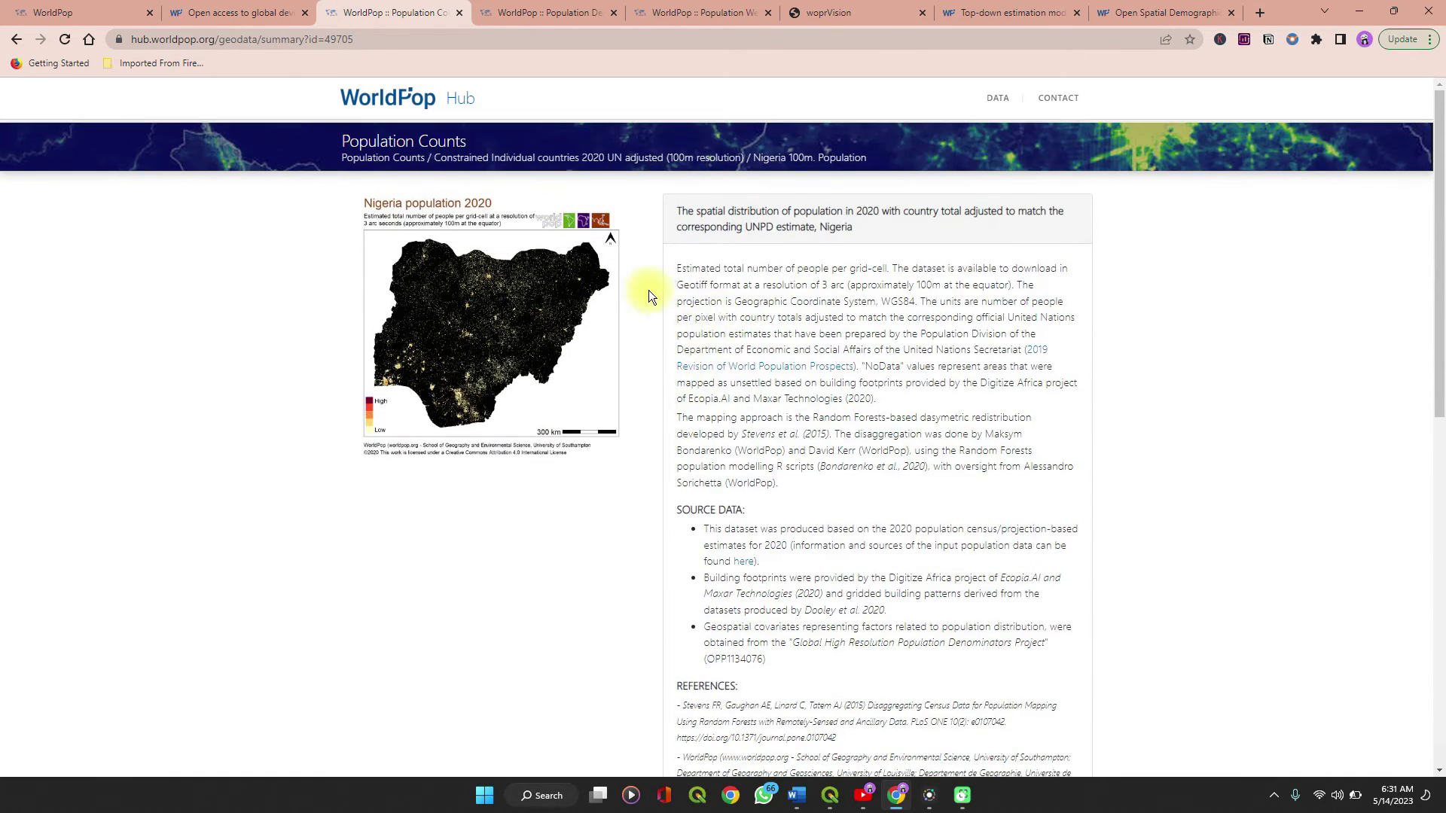
scroll(748, 478, "down", 7)
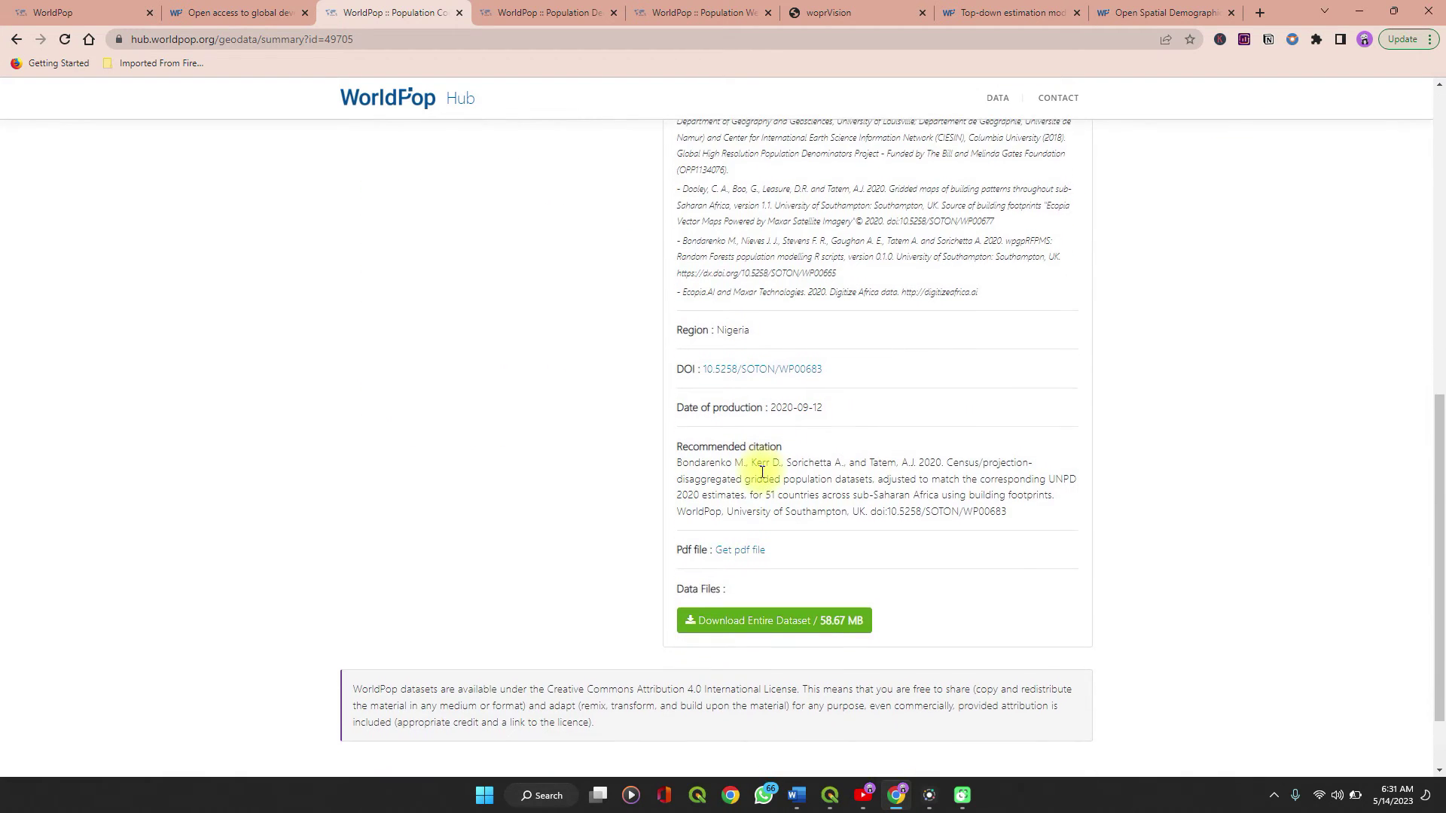
scroll(762, 471, "down", 1)
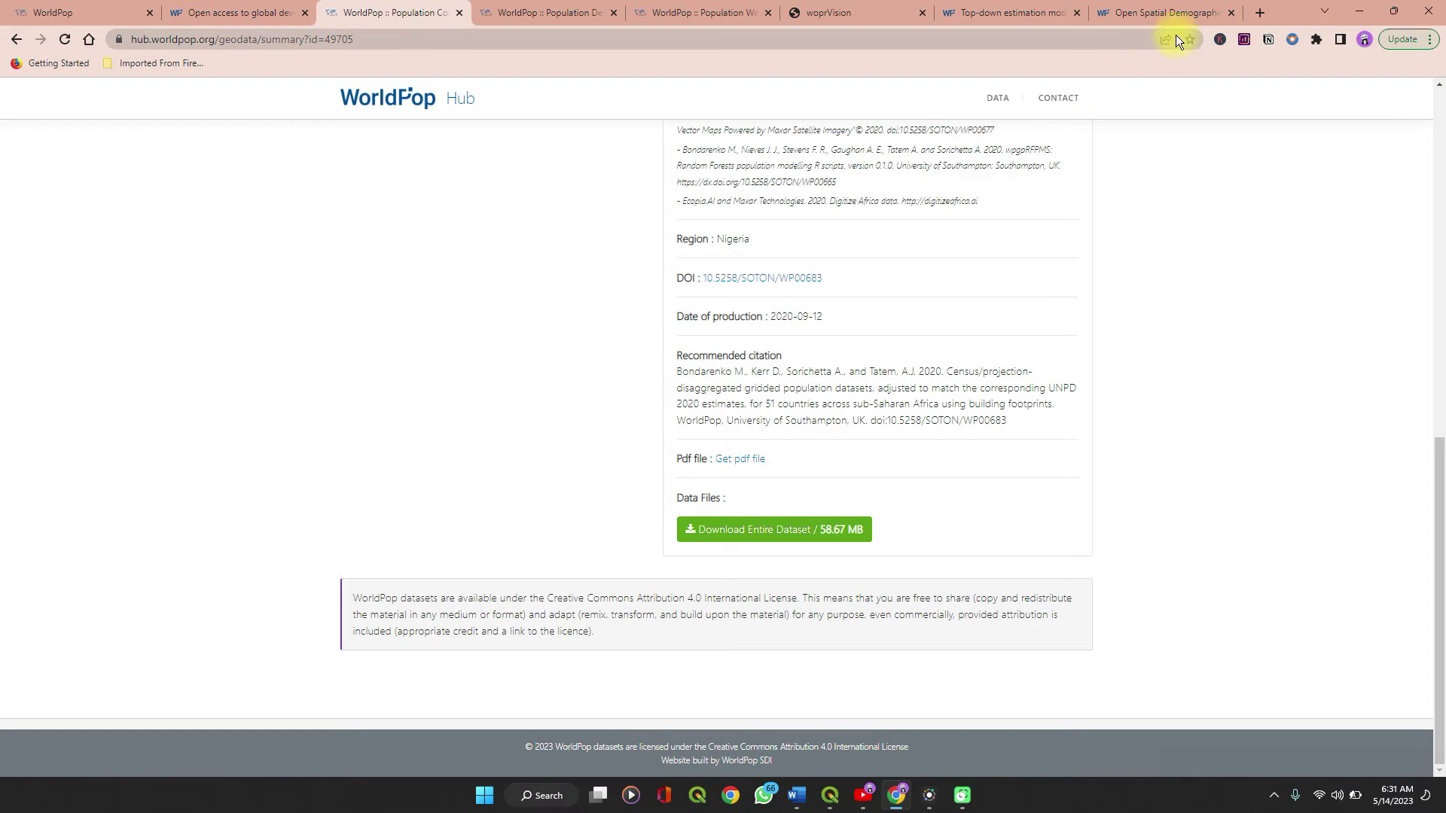
left_click(1366, 15)
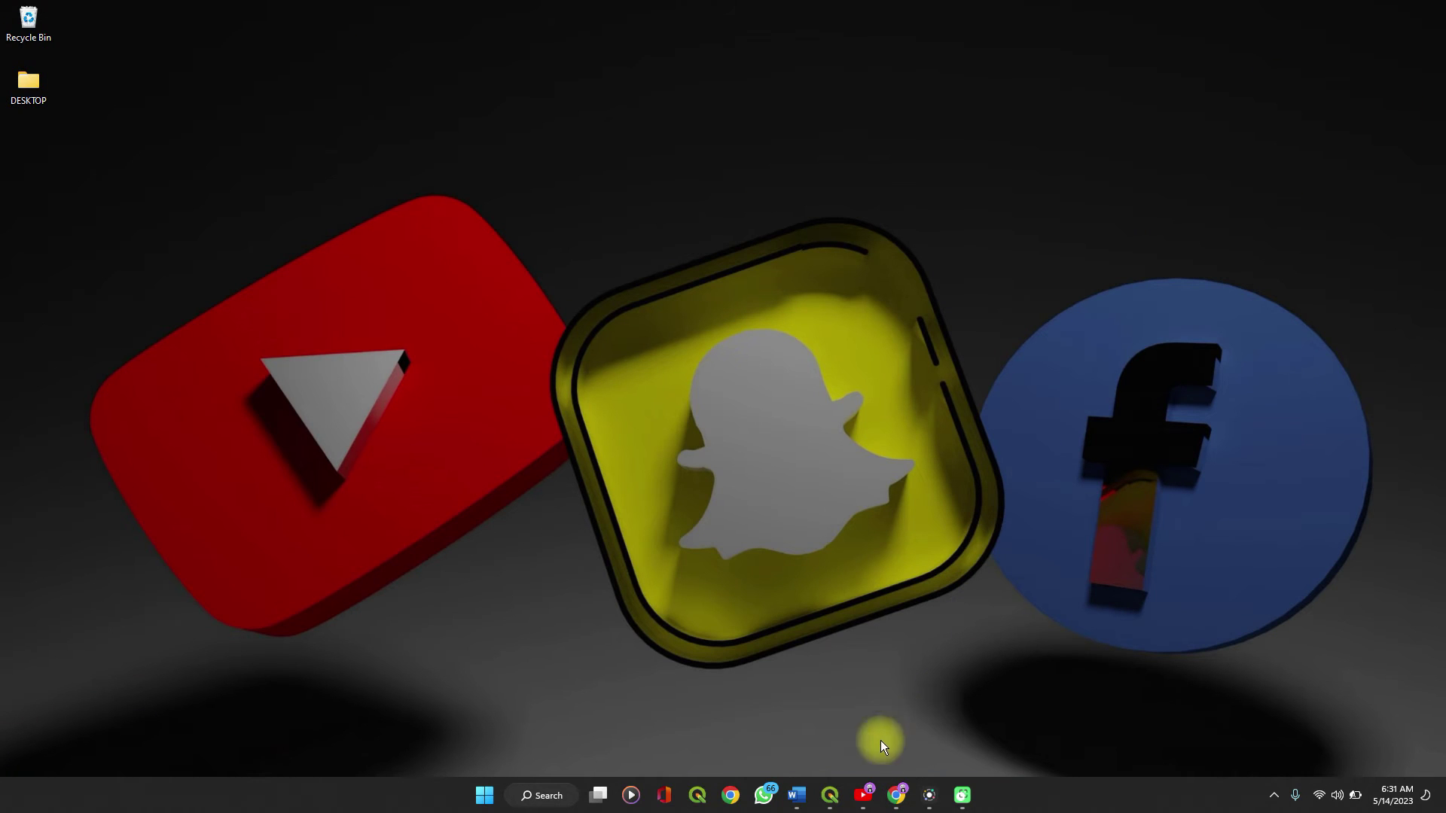
- Bring QGIS back, zoom in on Nigeria, and open the raster Data Source Manager
left_click(830, 795)
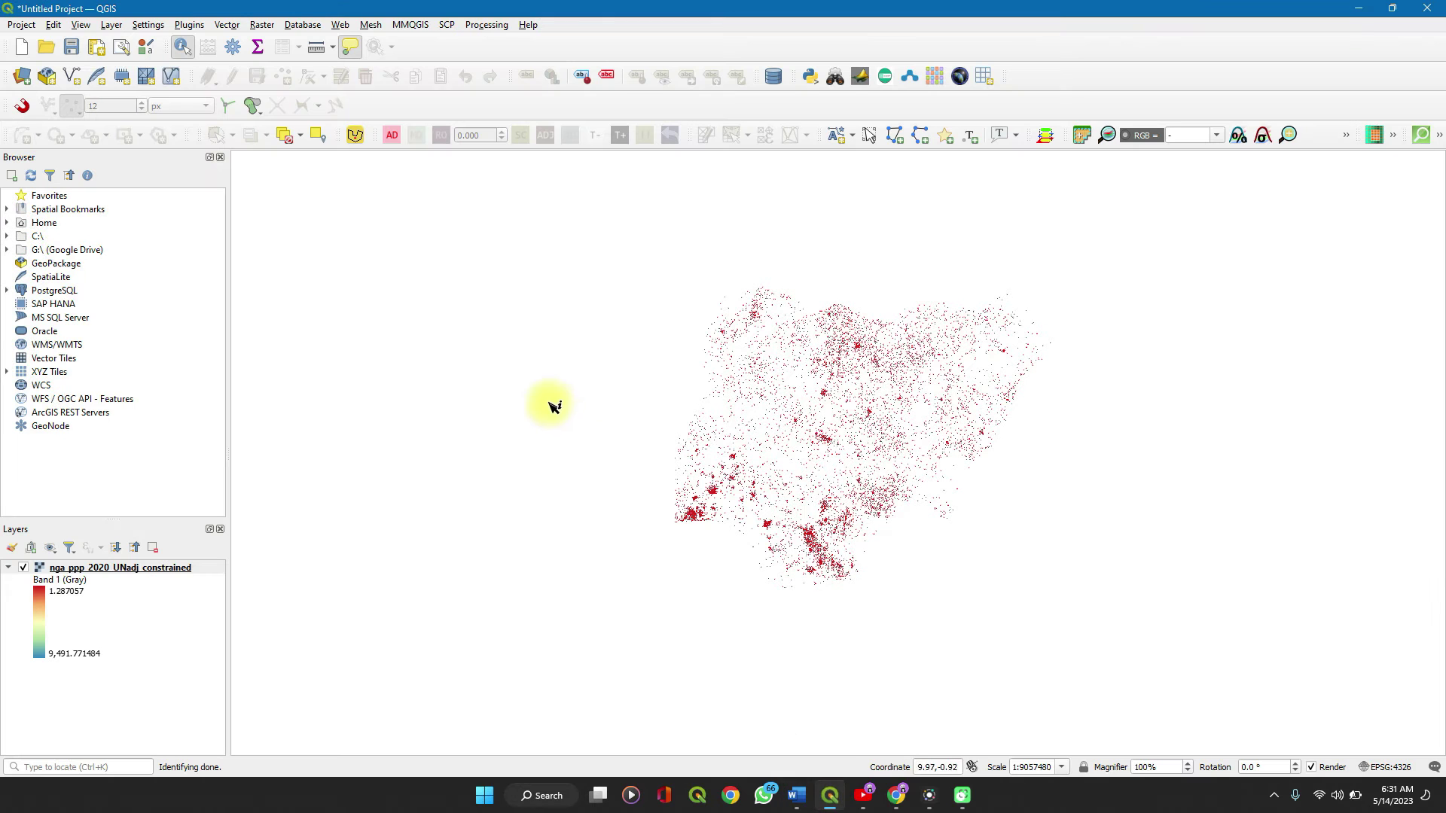
scroll(861, 445, "up", 1)
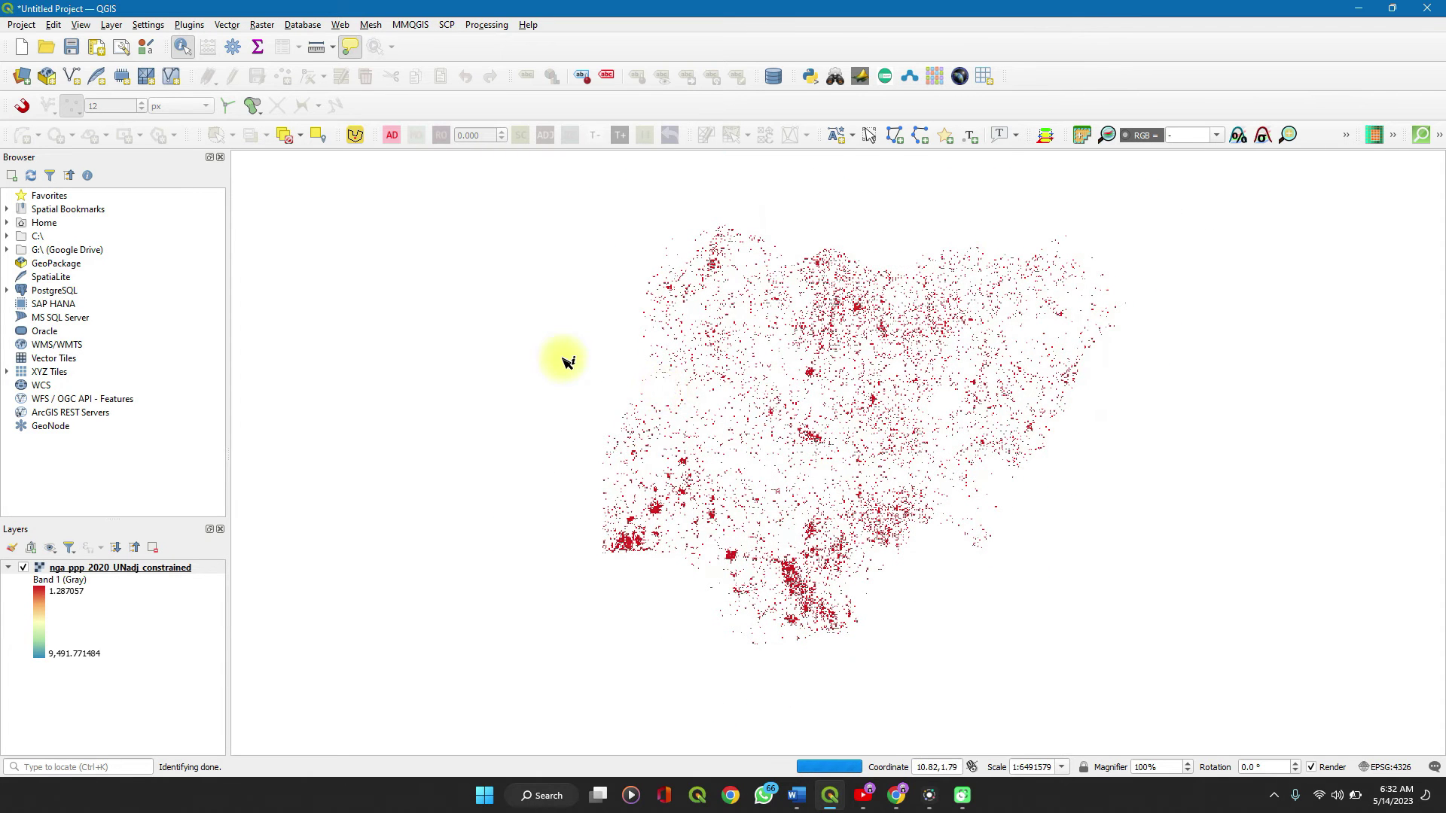
left_click(23, 77)
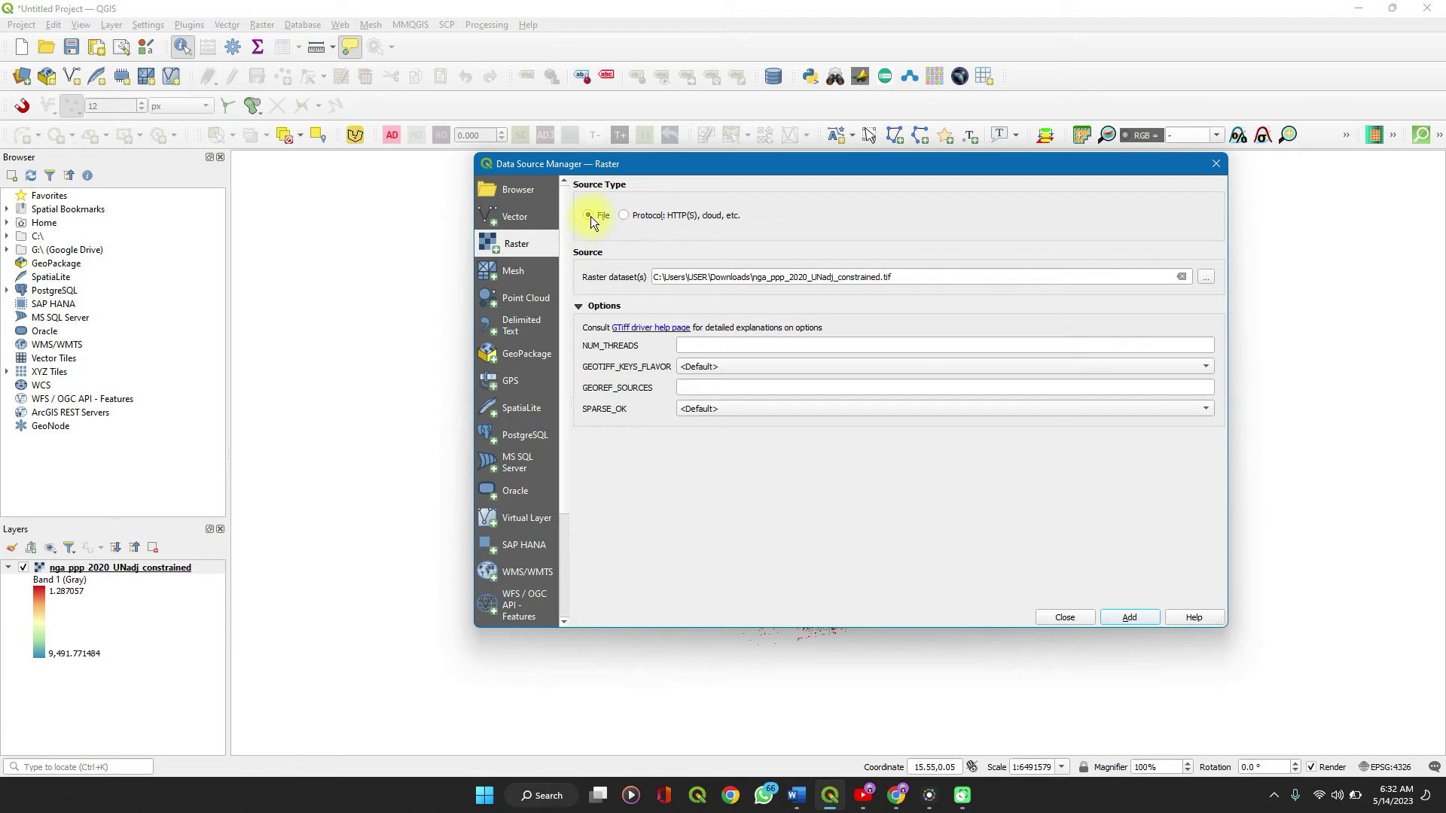
- Browse to nga_ppp_2020_UNadj_constrained.tif as the raster source, then close the manager without adding
left_click(1207, 280)
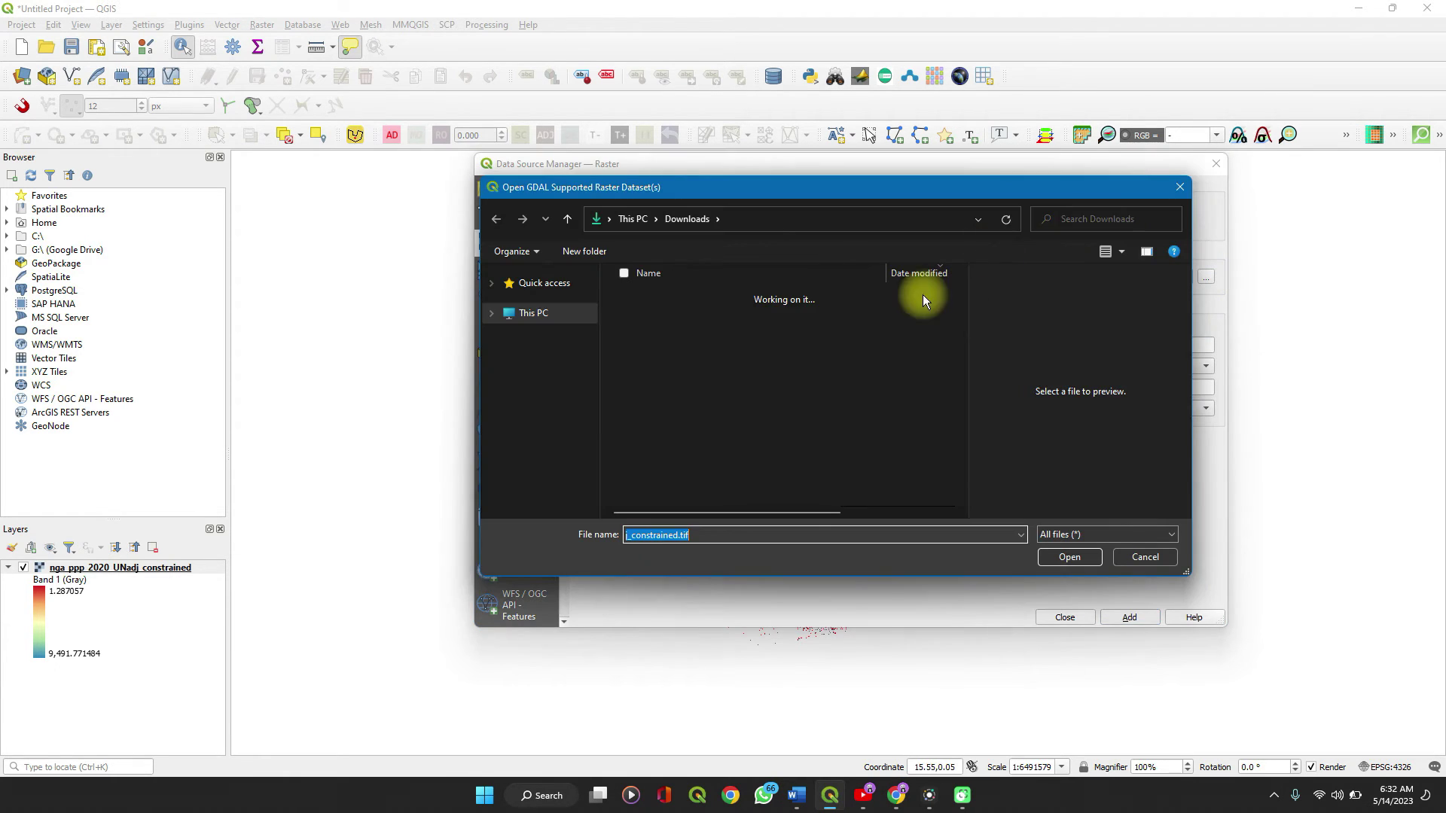
left_click(1177, 188)
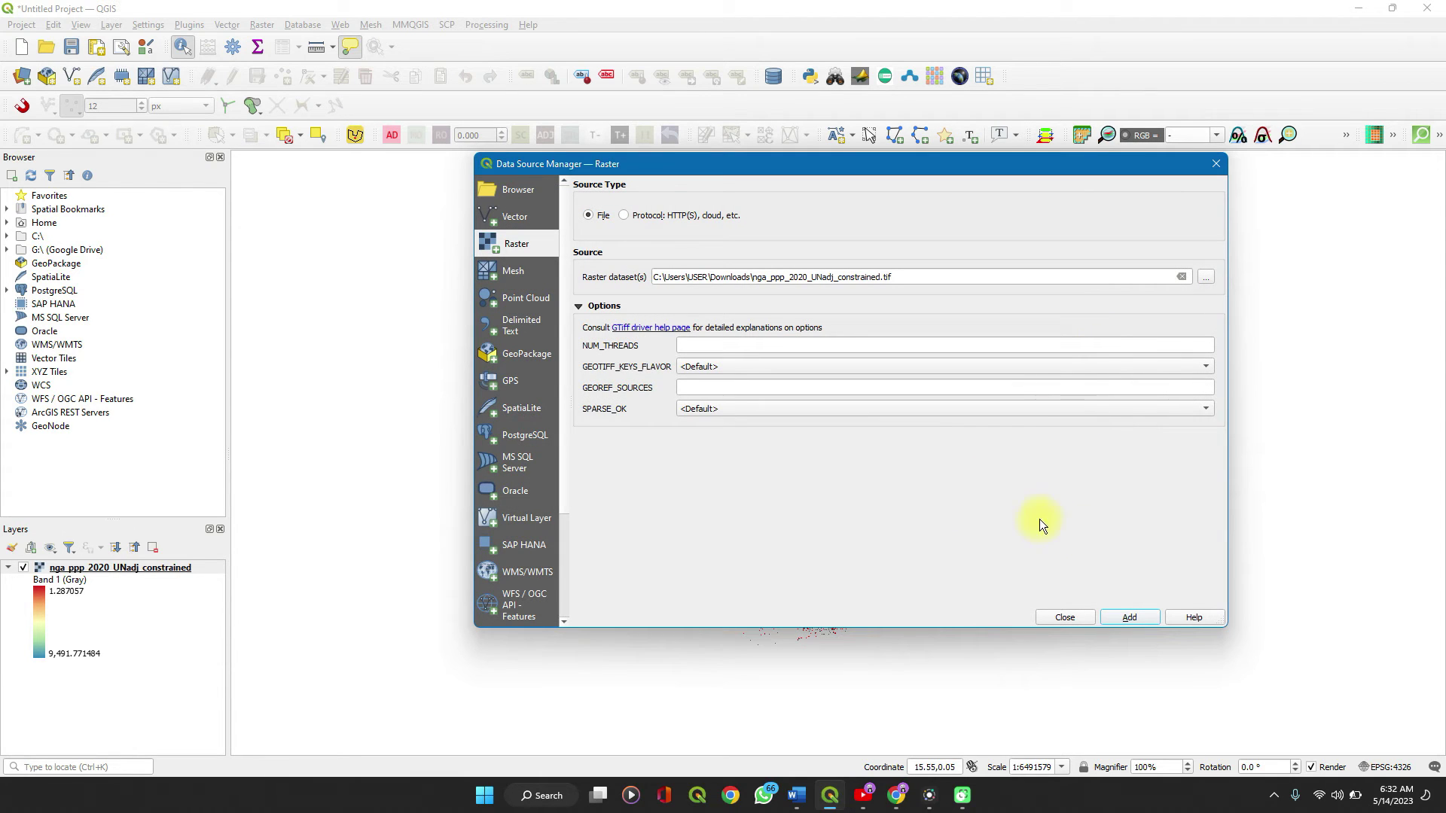
left_click(1065, 617)
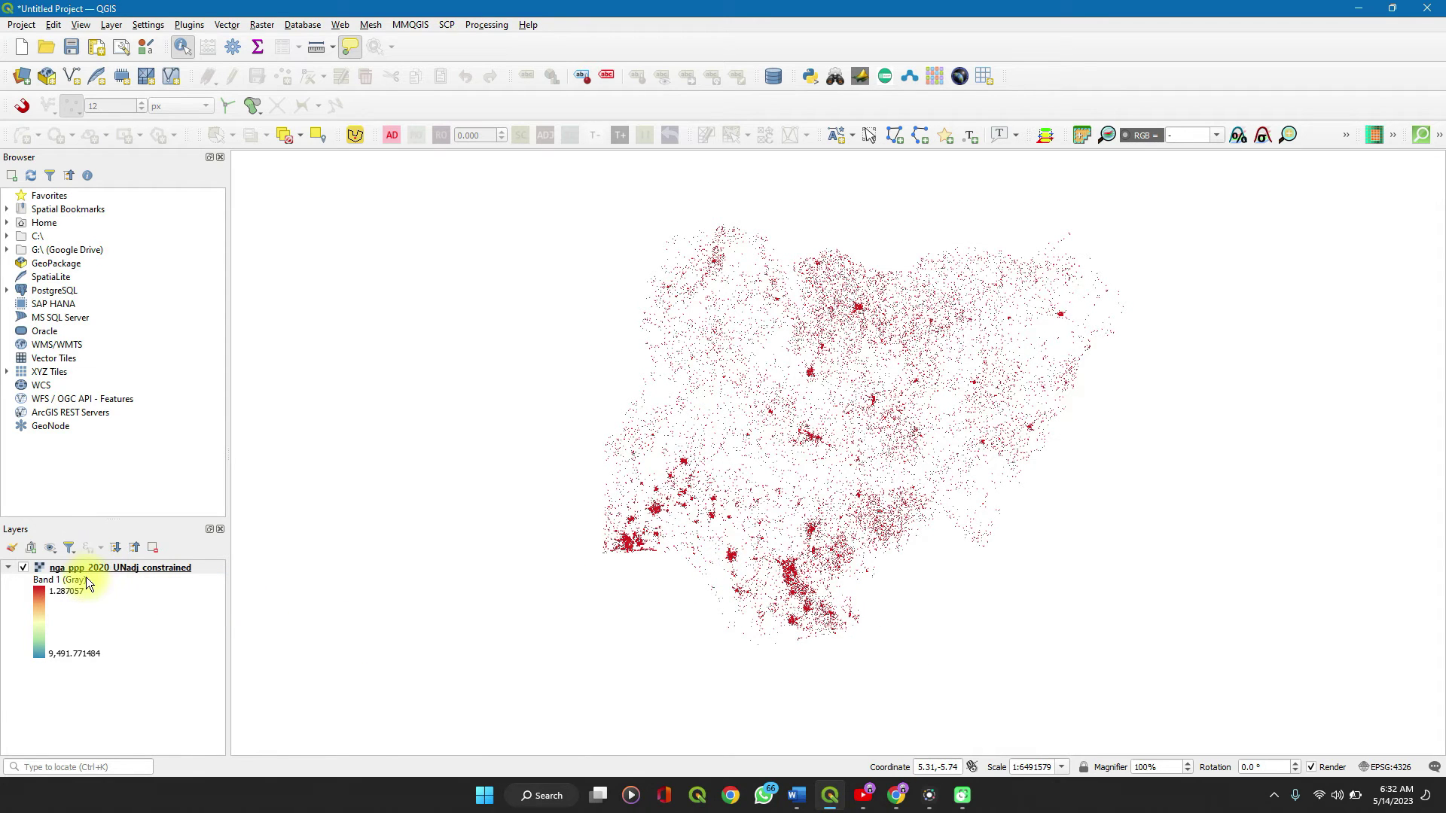
- Hide the red-styled original layer and add nga_ppp_2020_UNadj_constrained.tif again as a second layer
left_click(22, 568)
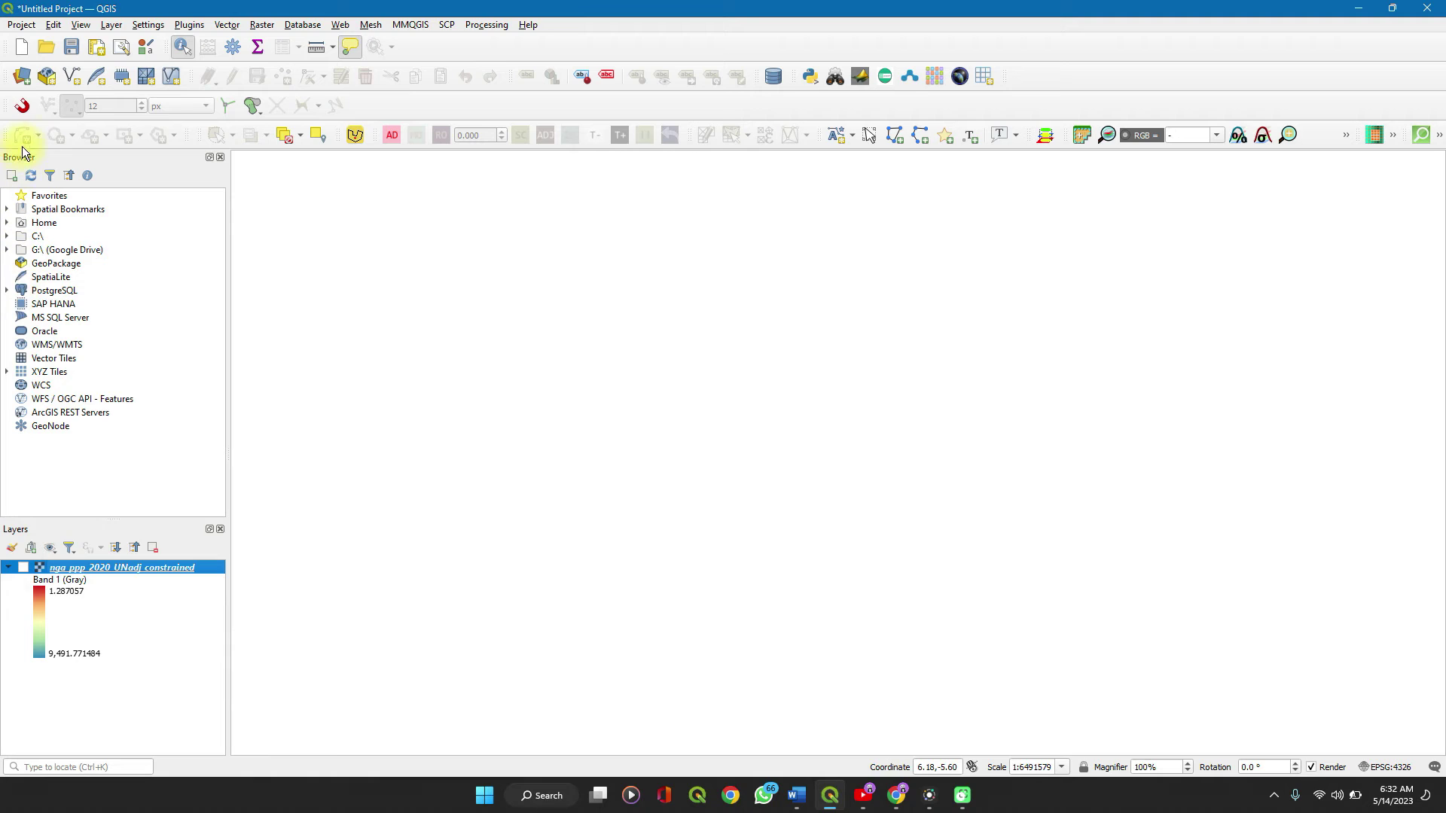
left_click(22, 106)
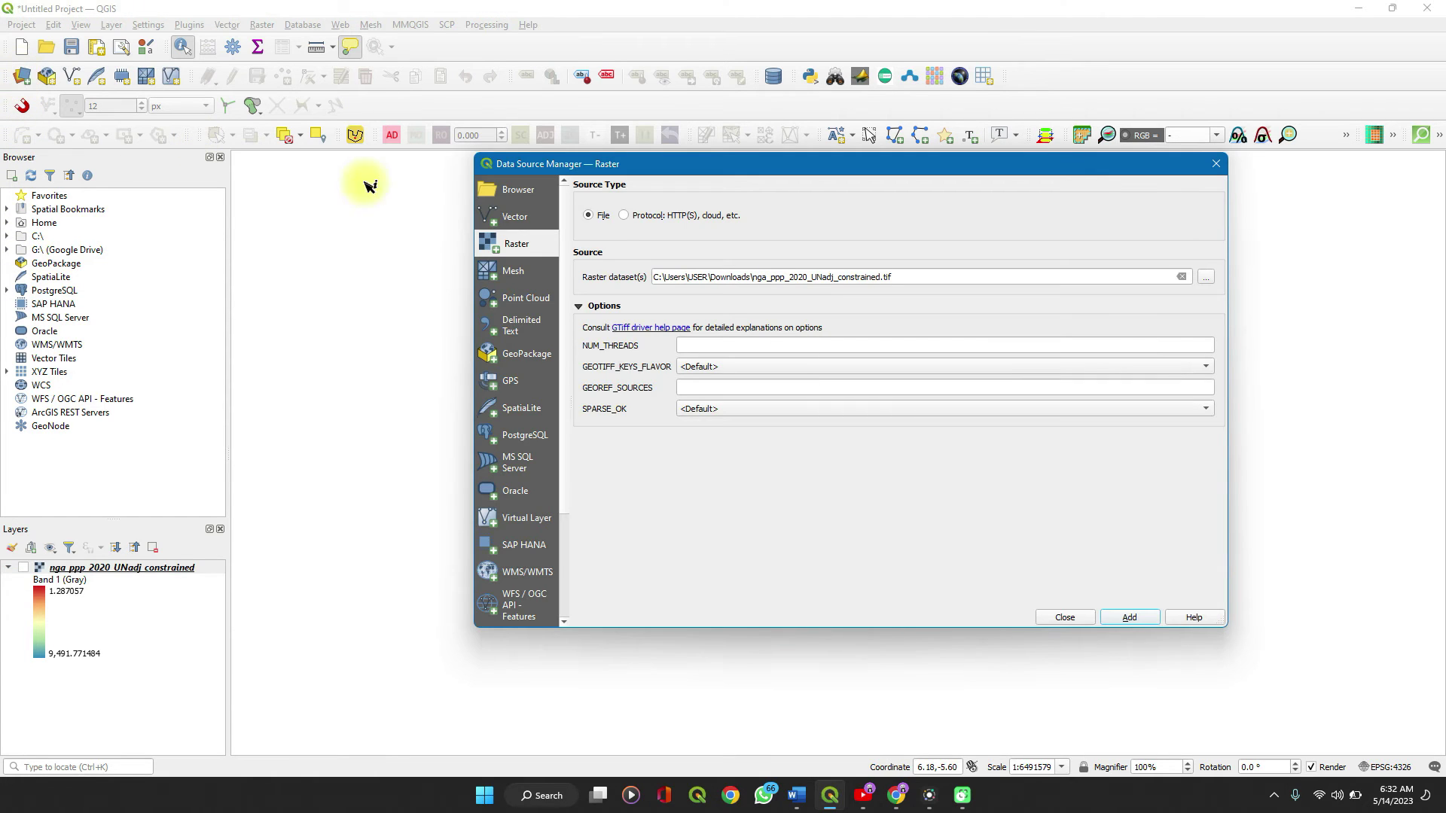
left_click(1122, 617)
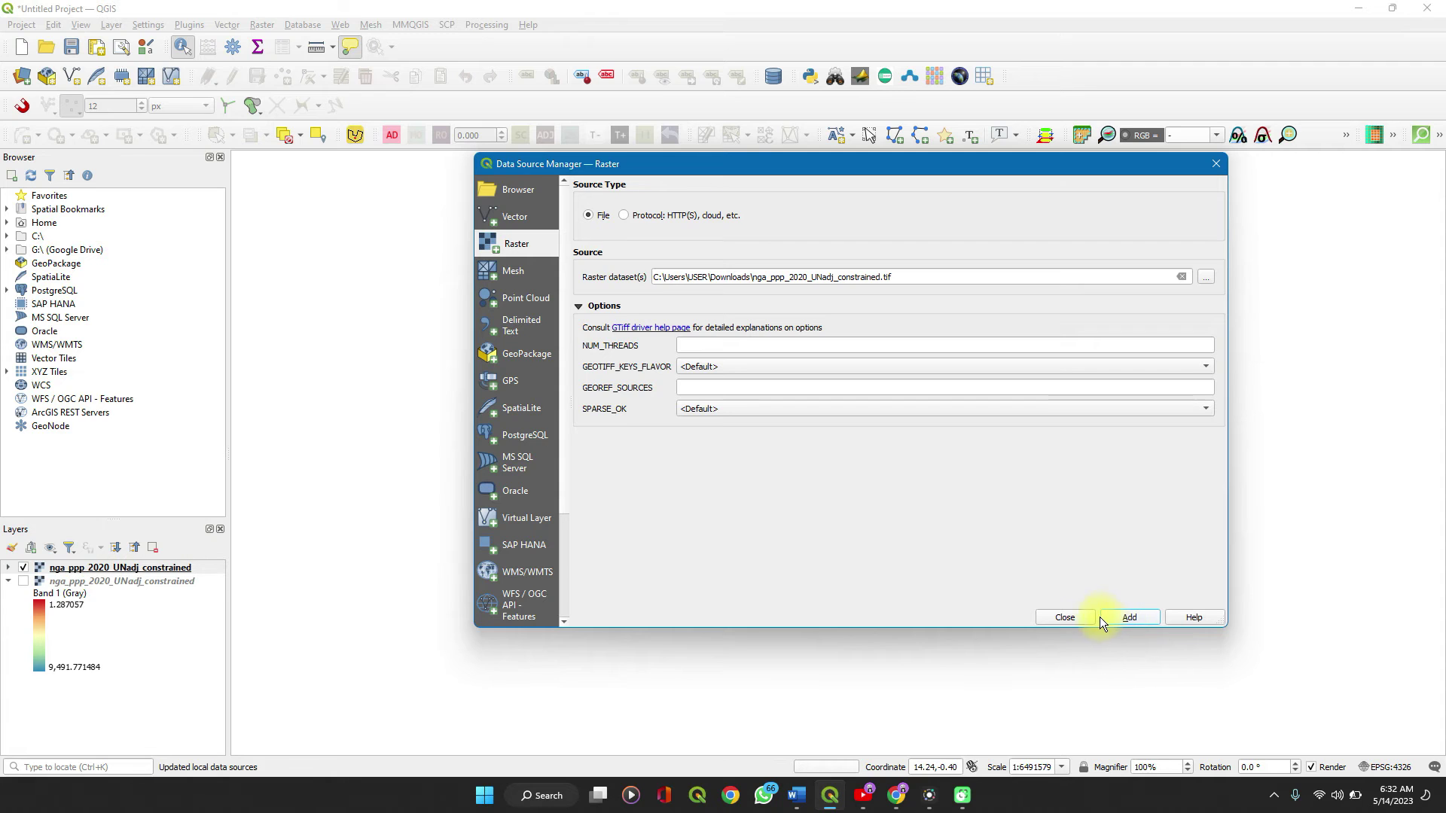
left_click(1074, 619)
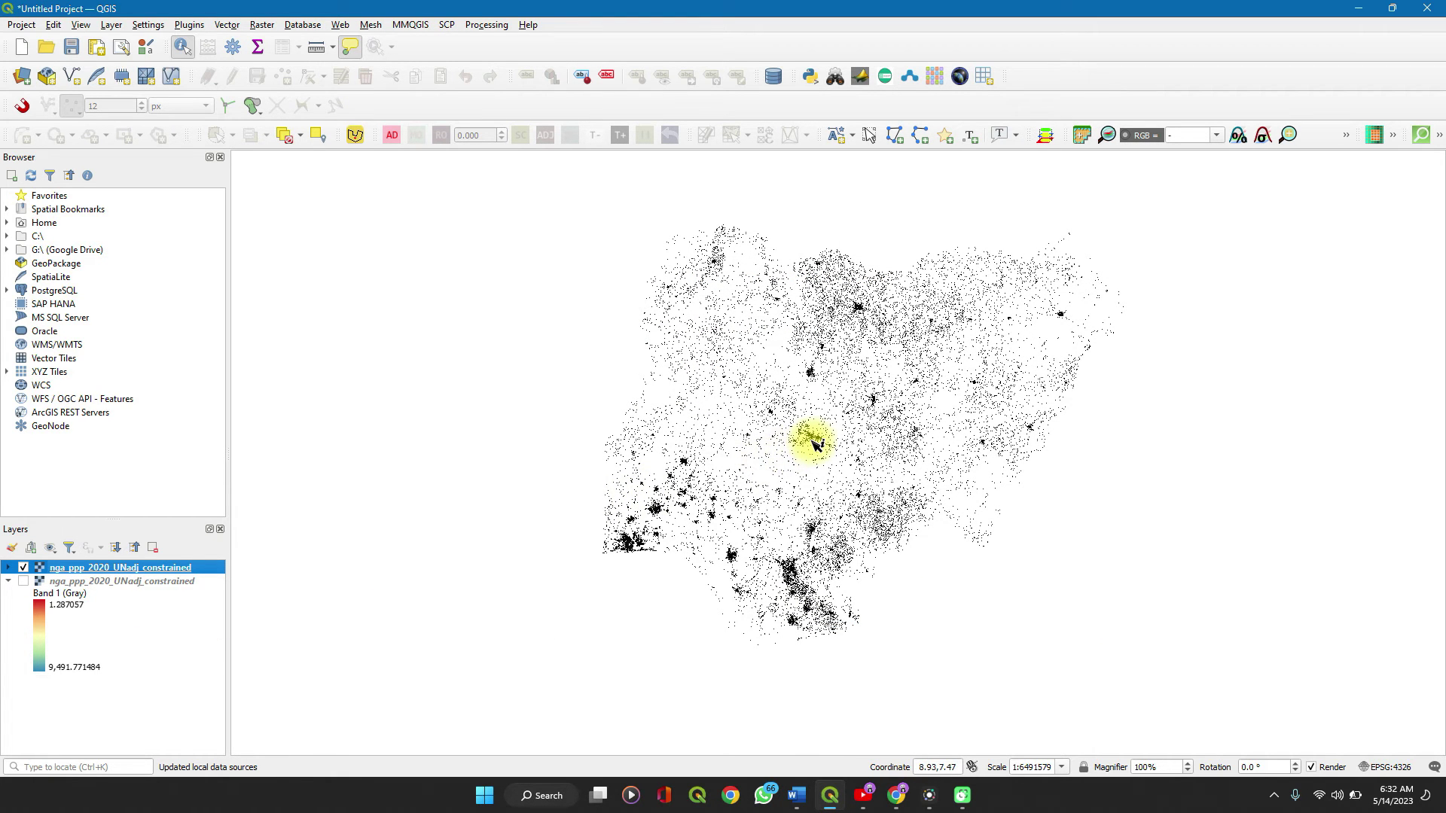
- Zoom in and use Identify Features to read a central settlement's Band 1 value of 197.27267
scroll(814, 442, "up", 2)
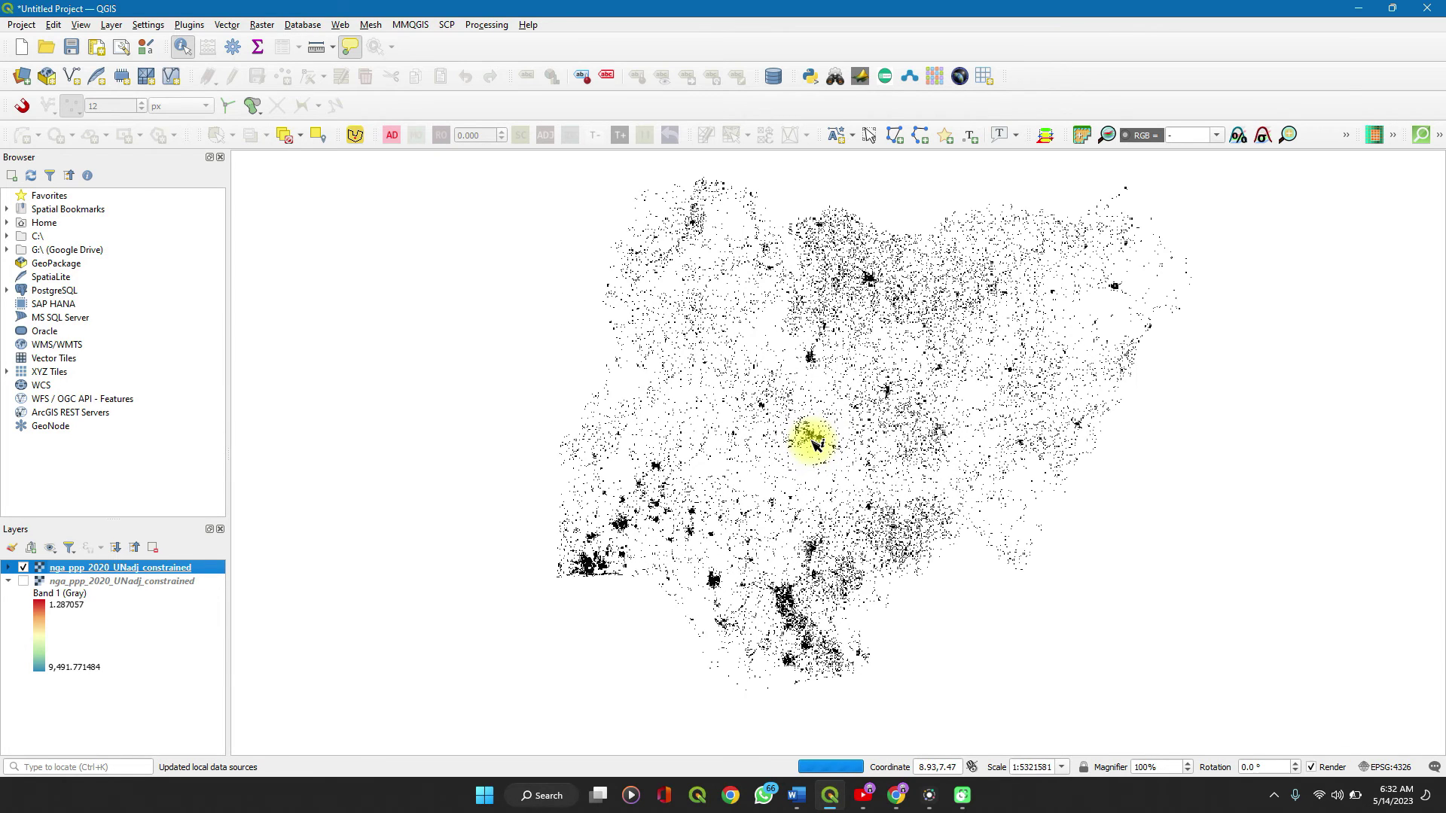
scroll(813, 441, "up", 1)
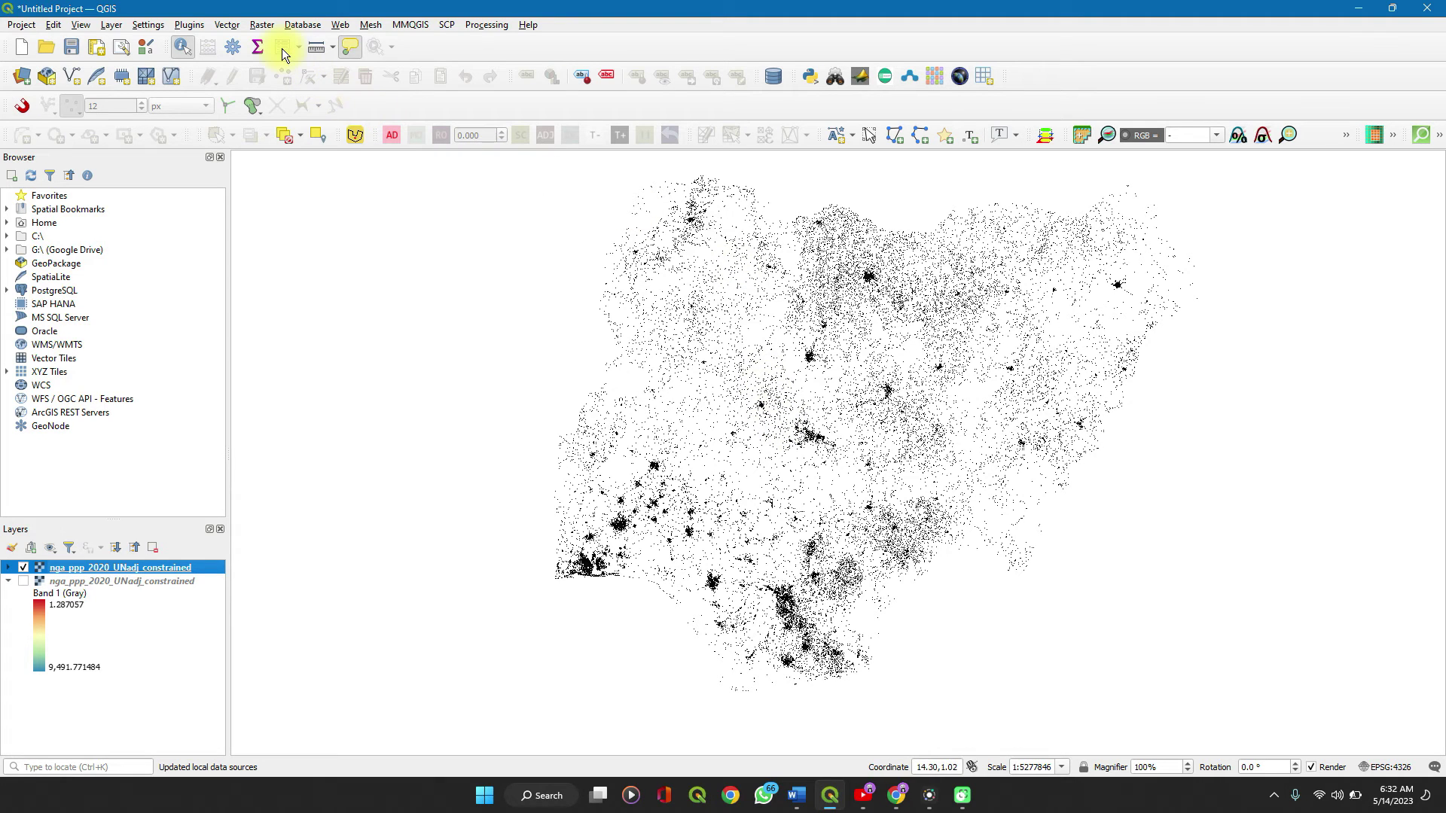
left_click(183, 47)
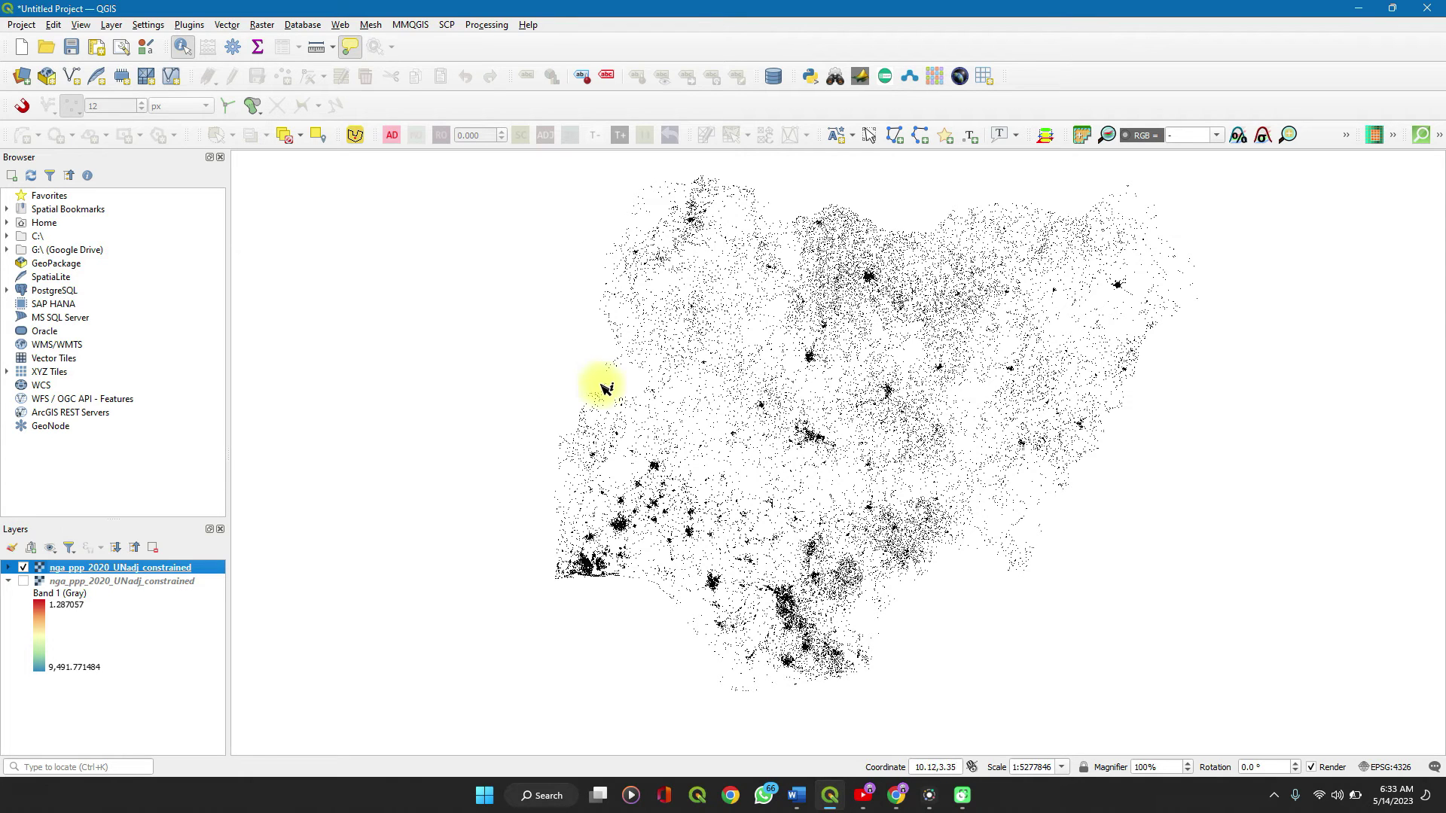
left_click(659, 466)
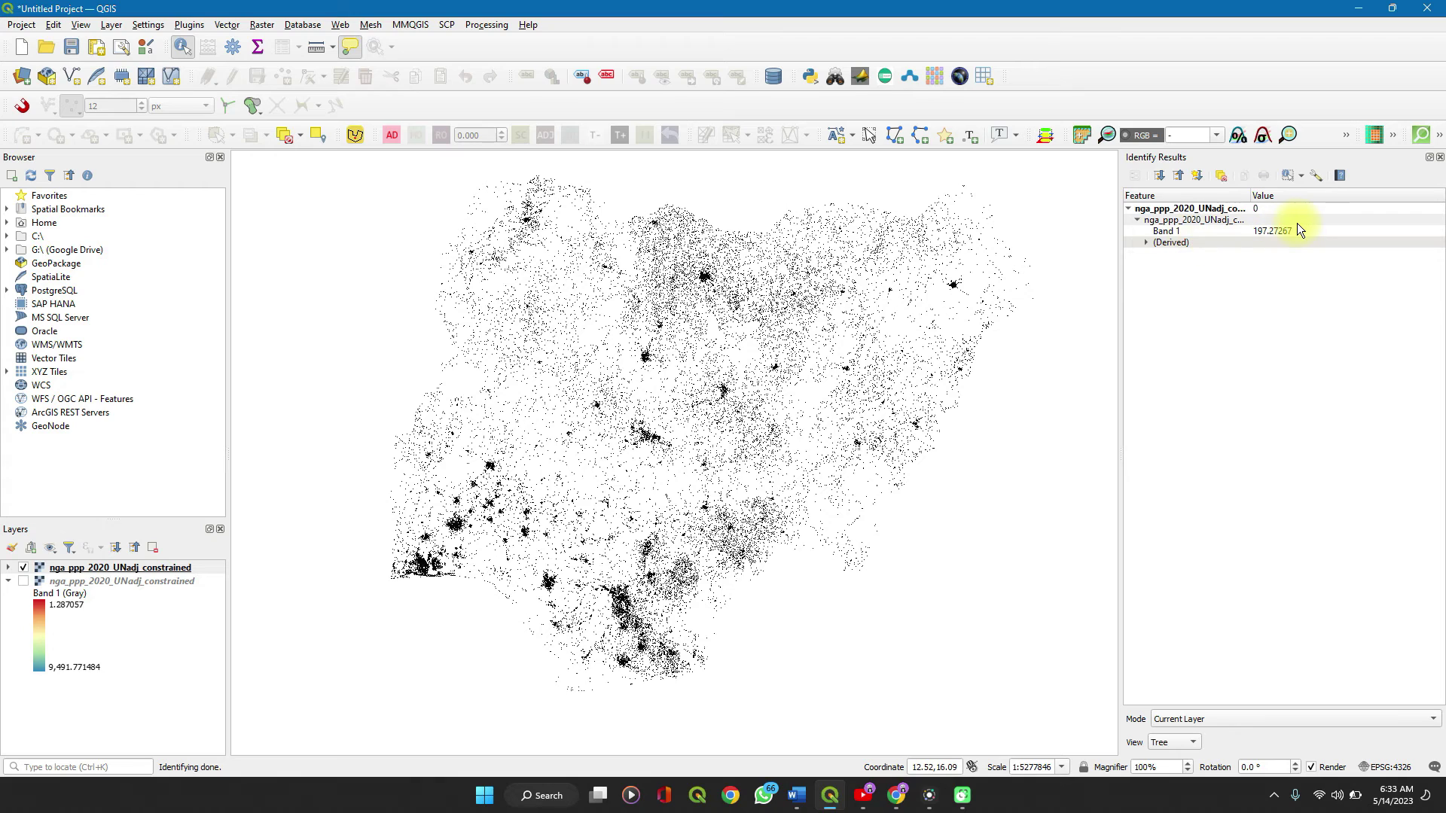
- Identify Band 1 population values at several settlement pixels and a left cluster, ending on a no-data spot
left_click(658, 438)
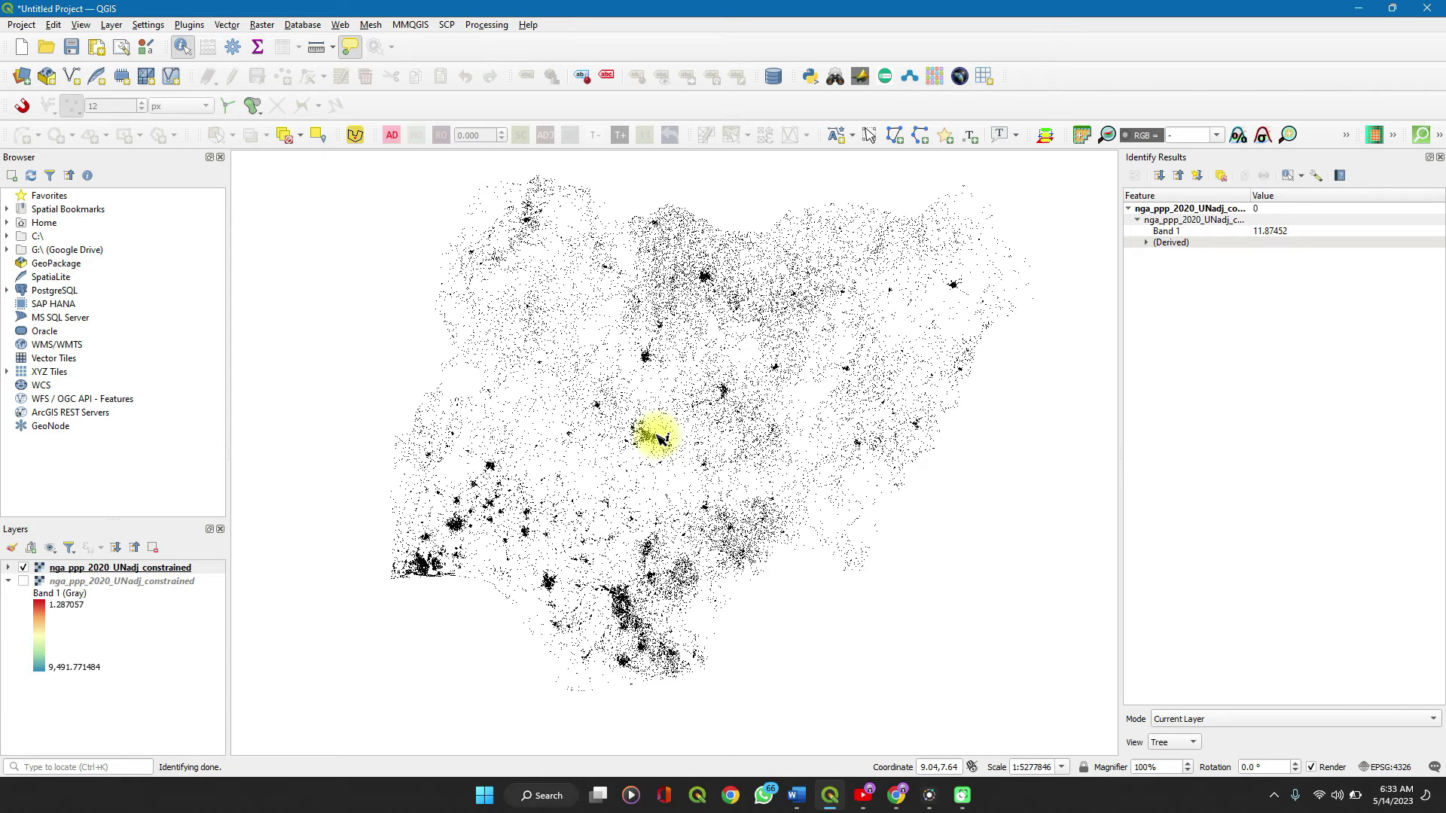
left_click(648, 359)
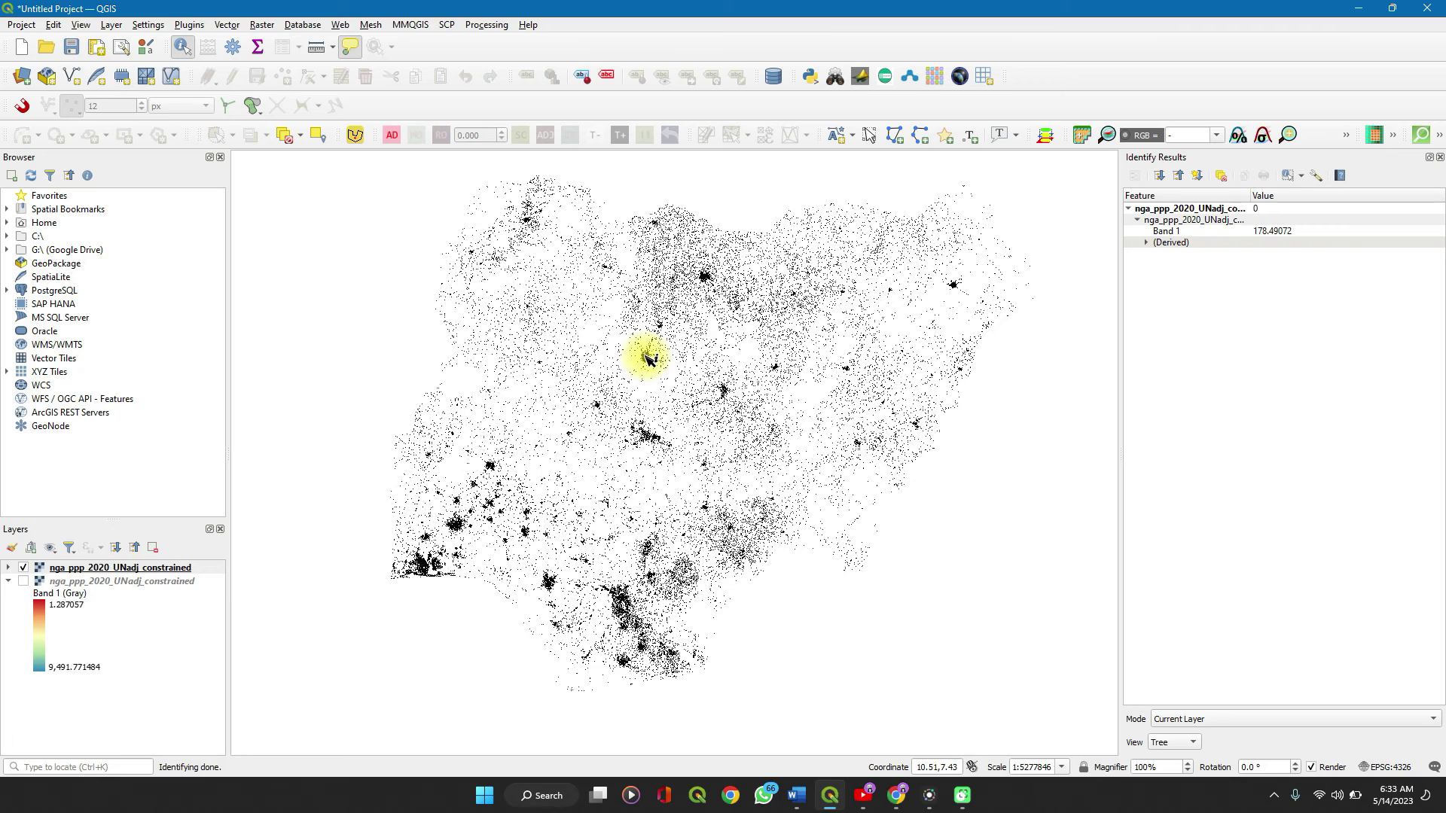
left_click(665, 361)
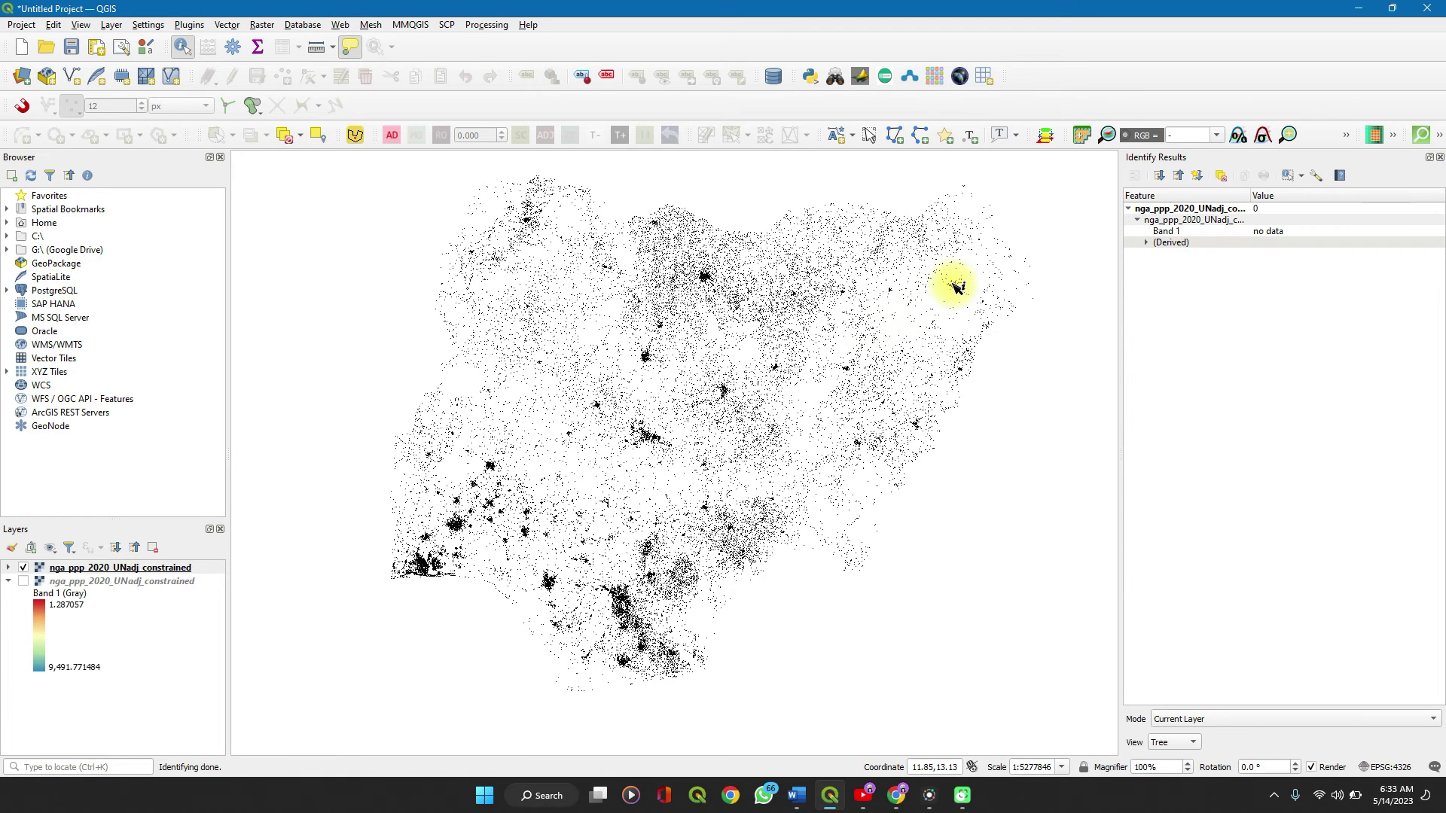
scroll(955, 286, "up", 4)
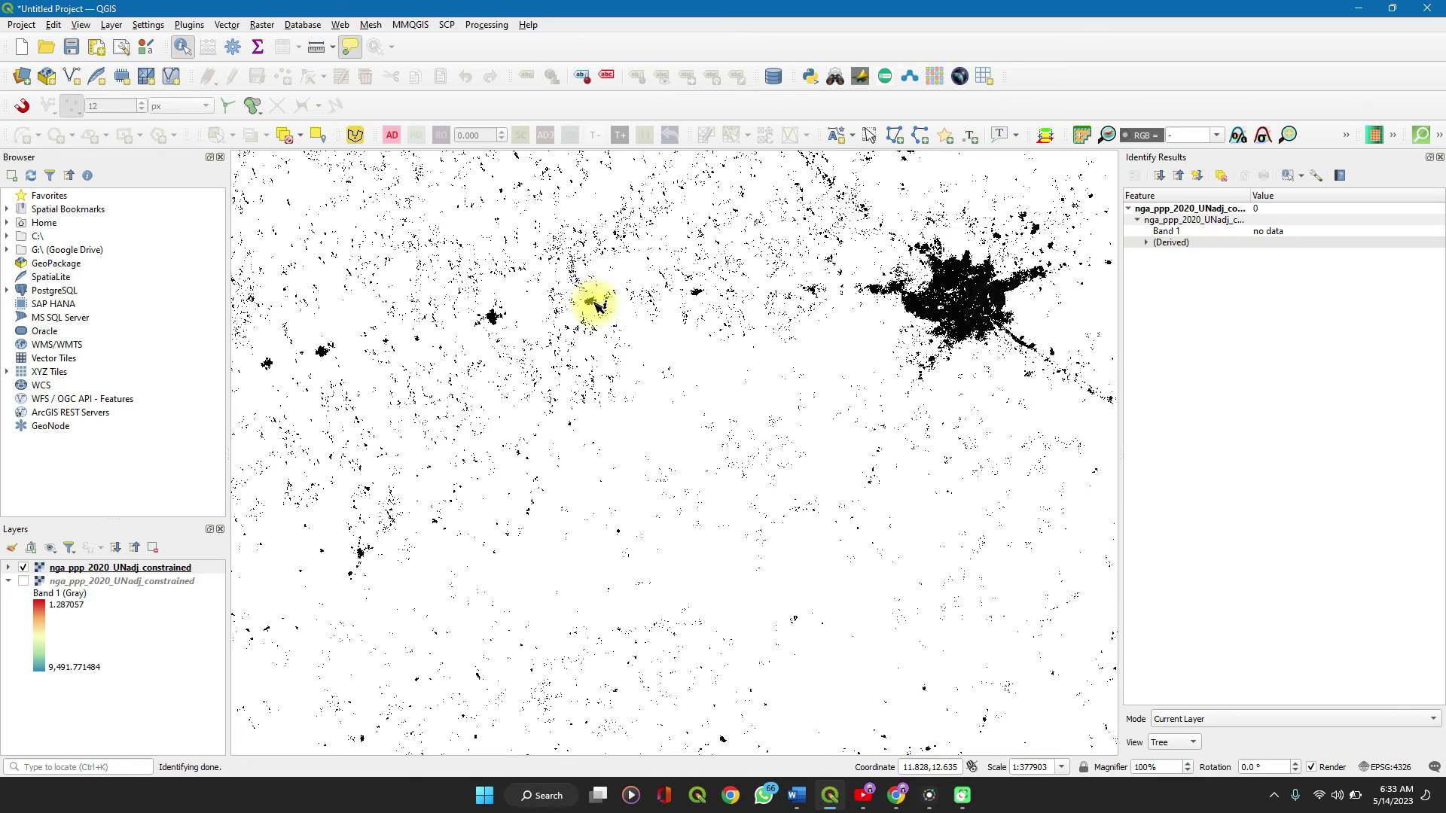
left_click(595, 305)
left_click(498, 319)
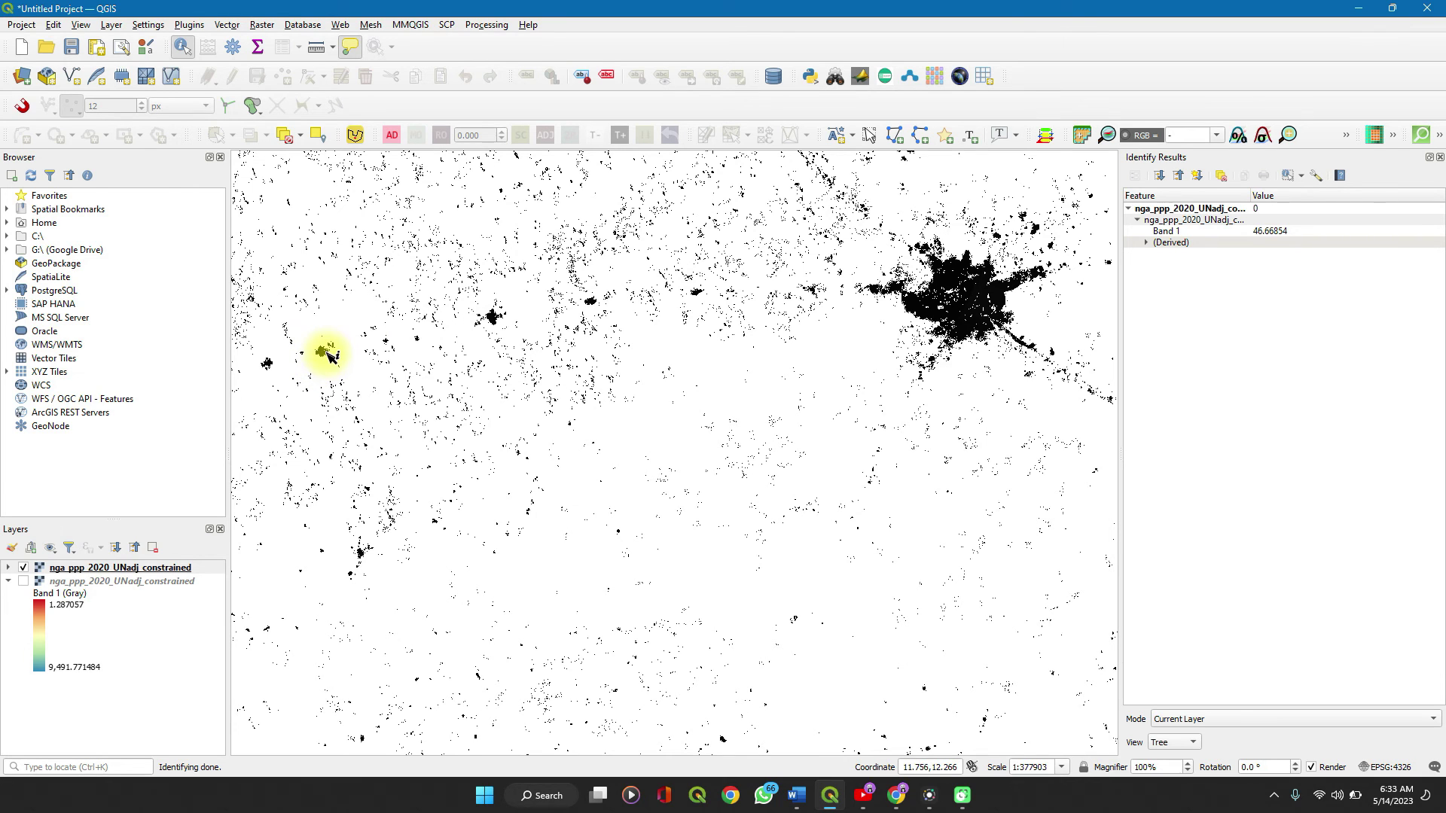
left_click(316, 355)
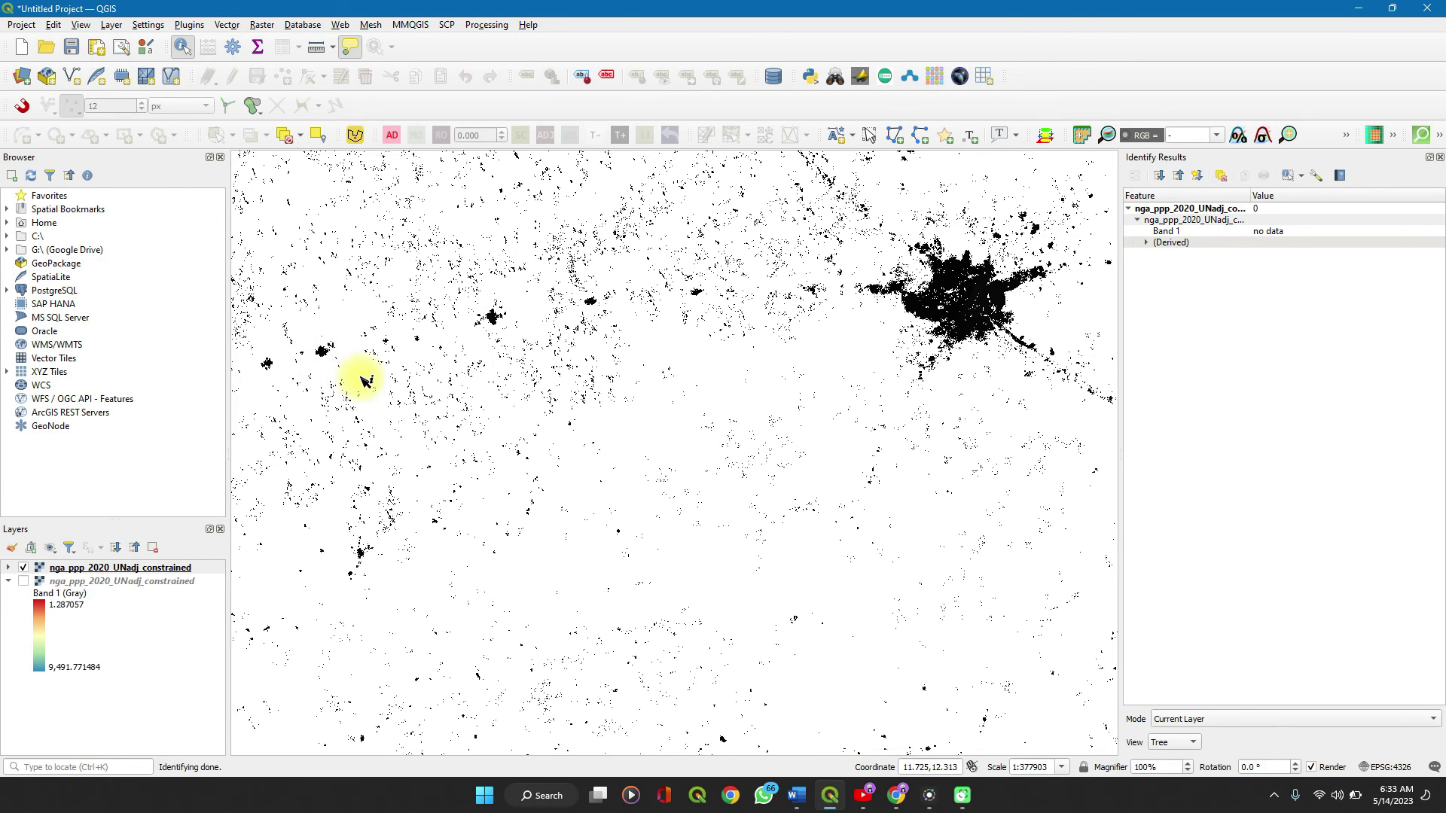
scroll(362, 380, "down", 3)
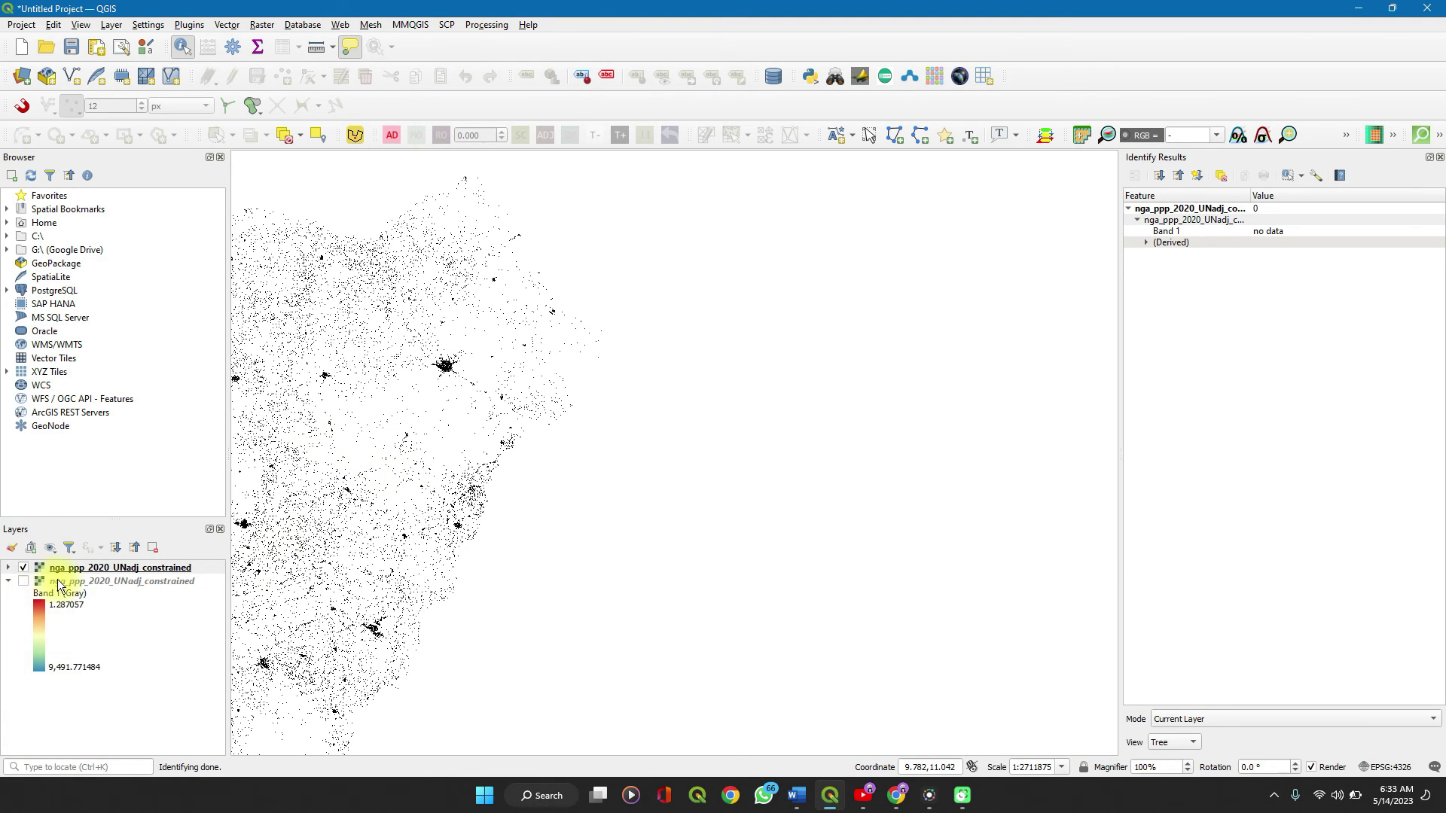
- Select the Nigeria population layer and switch its renderer from Singleband gray to Singleband pseudocolor
left_click(10, 570)
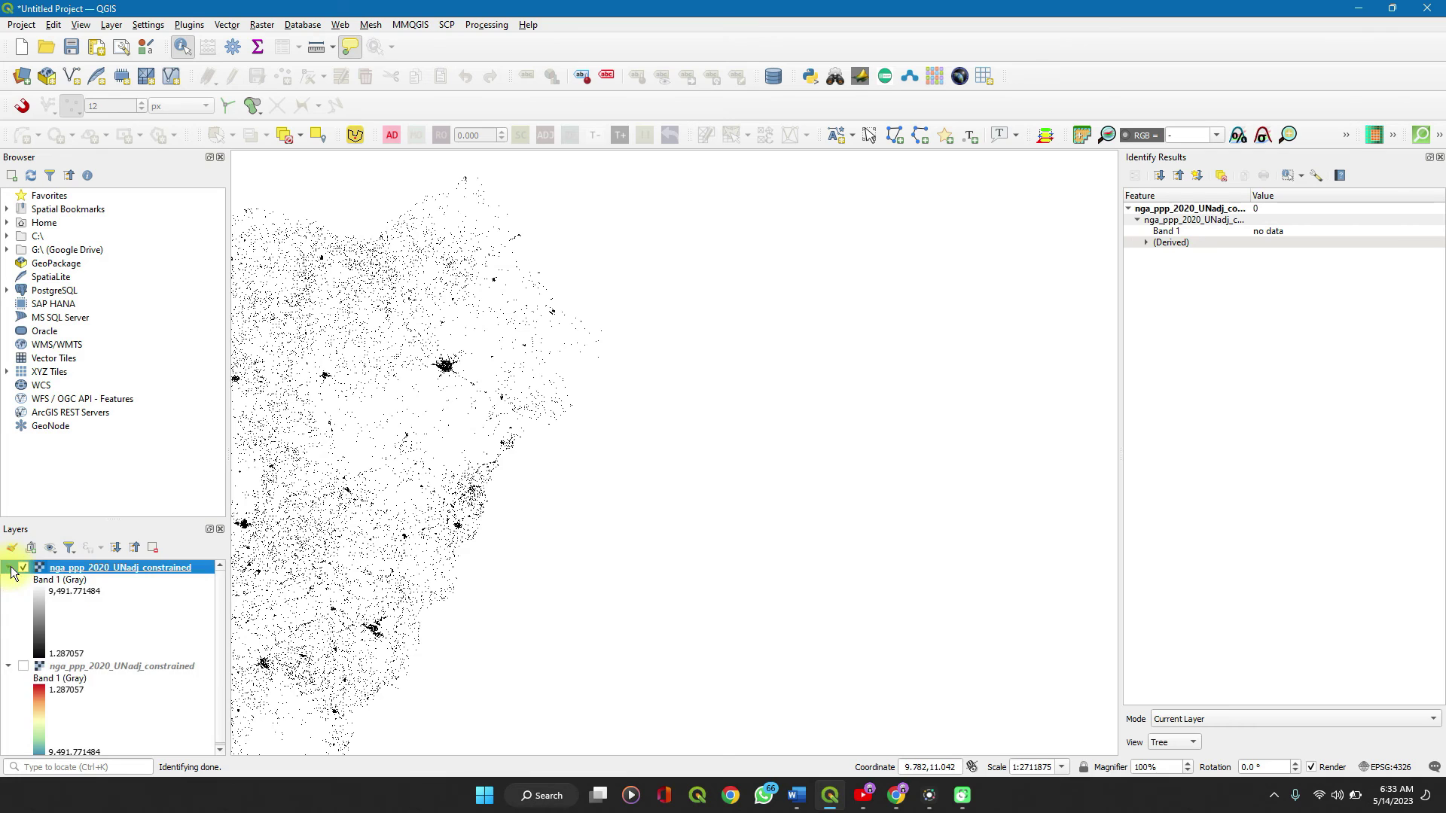
left_click(61, 573)
left_click(10, 548)
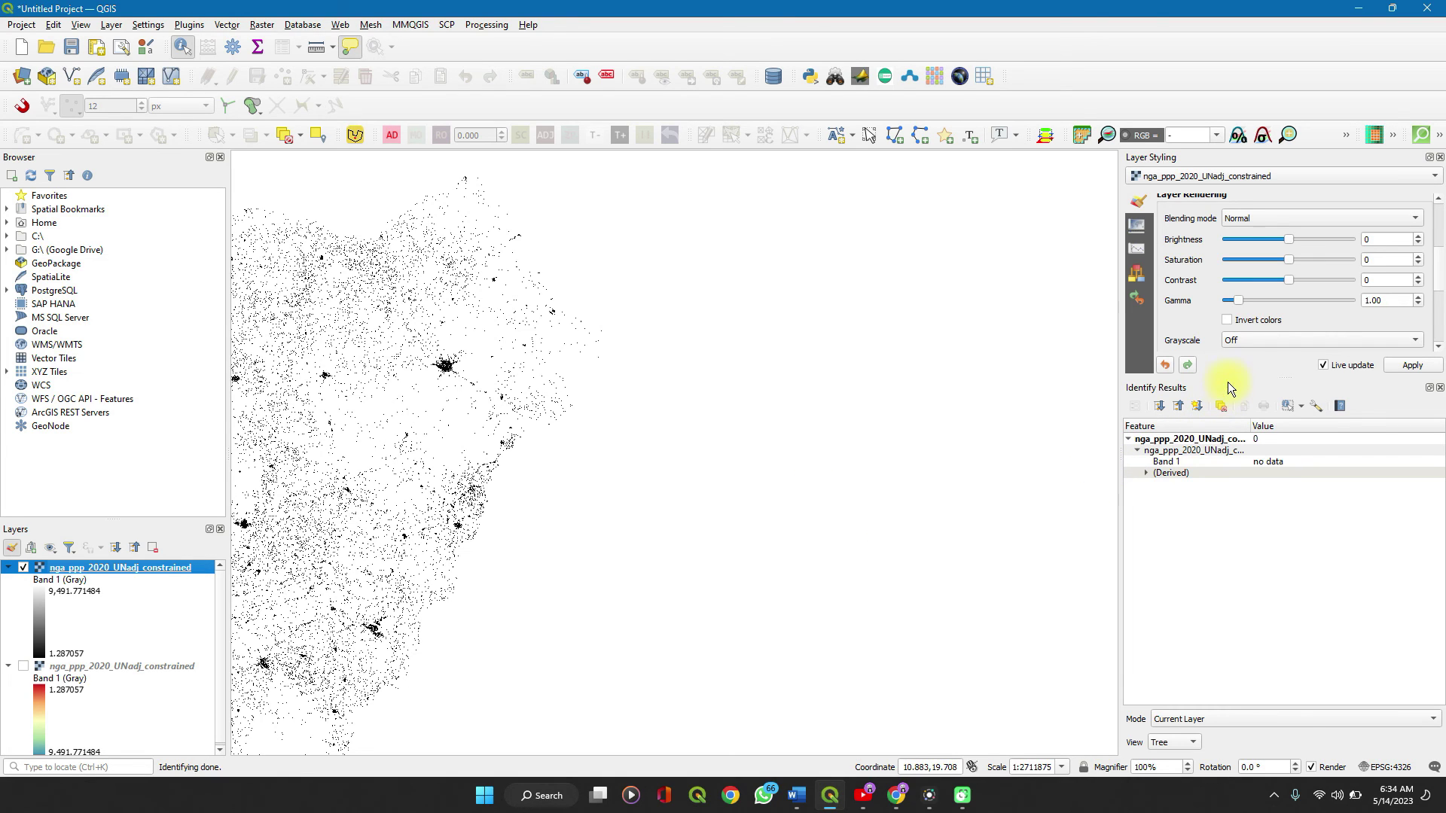
left_click_drag(1230, 376, 1263, 539)
scroll(1222, 247, "up", 4)
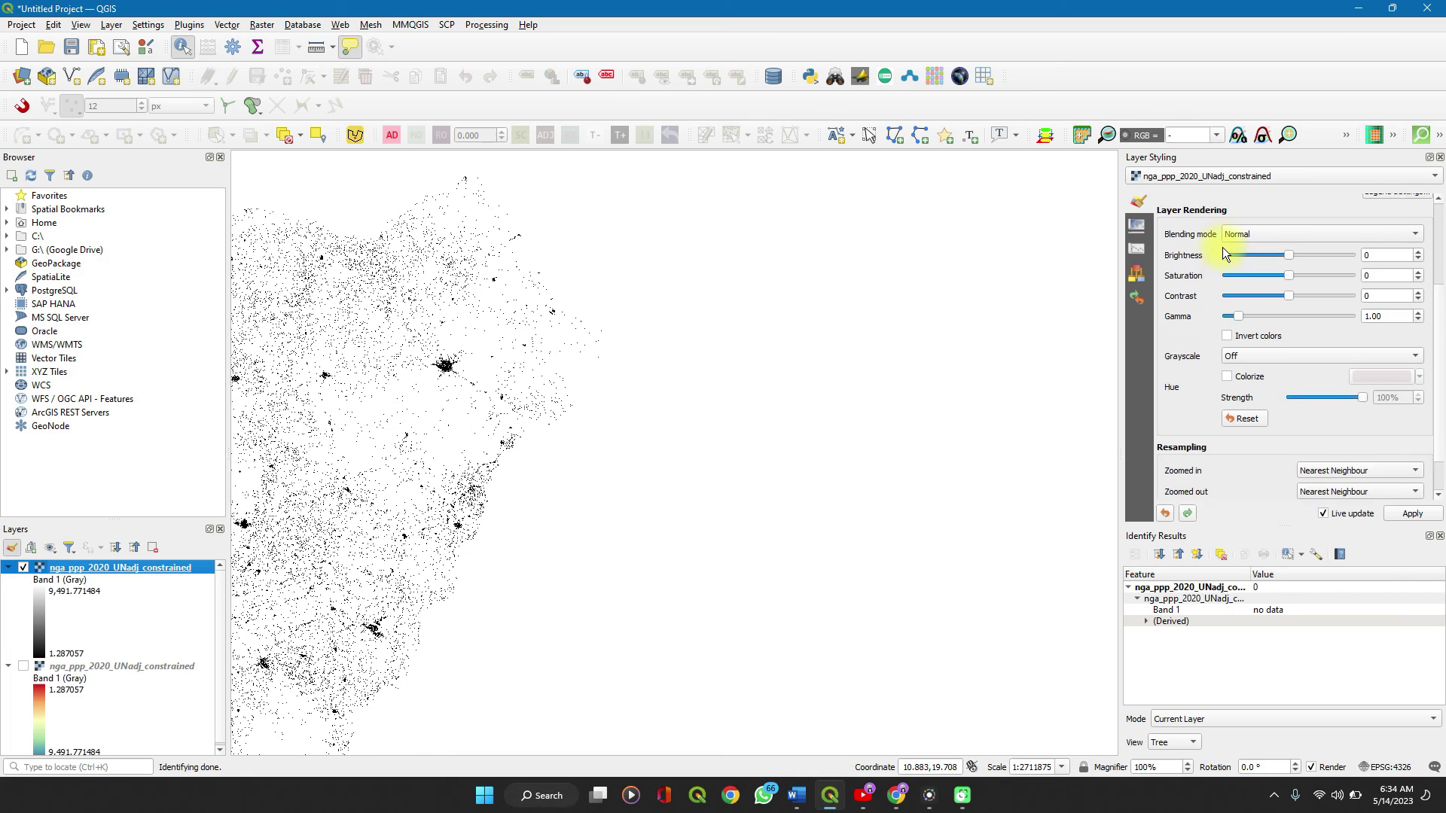
scroll(1262, 279, "up", 4)
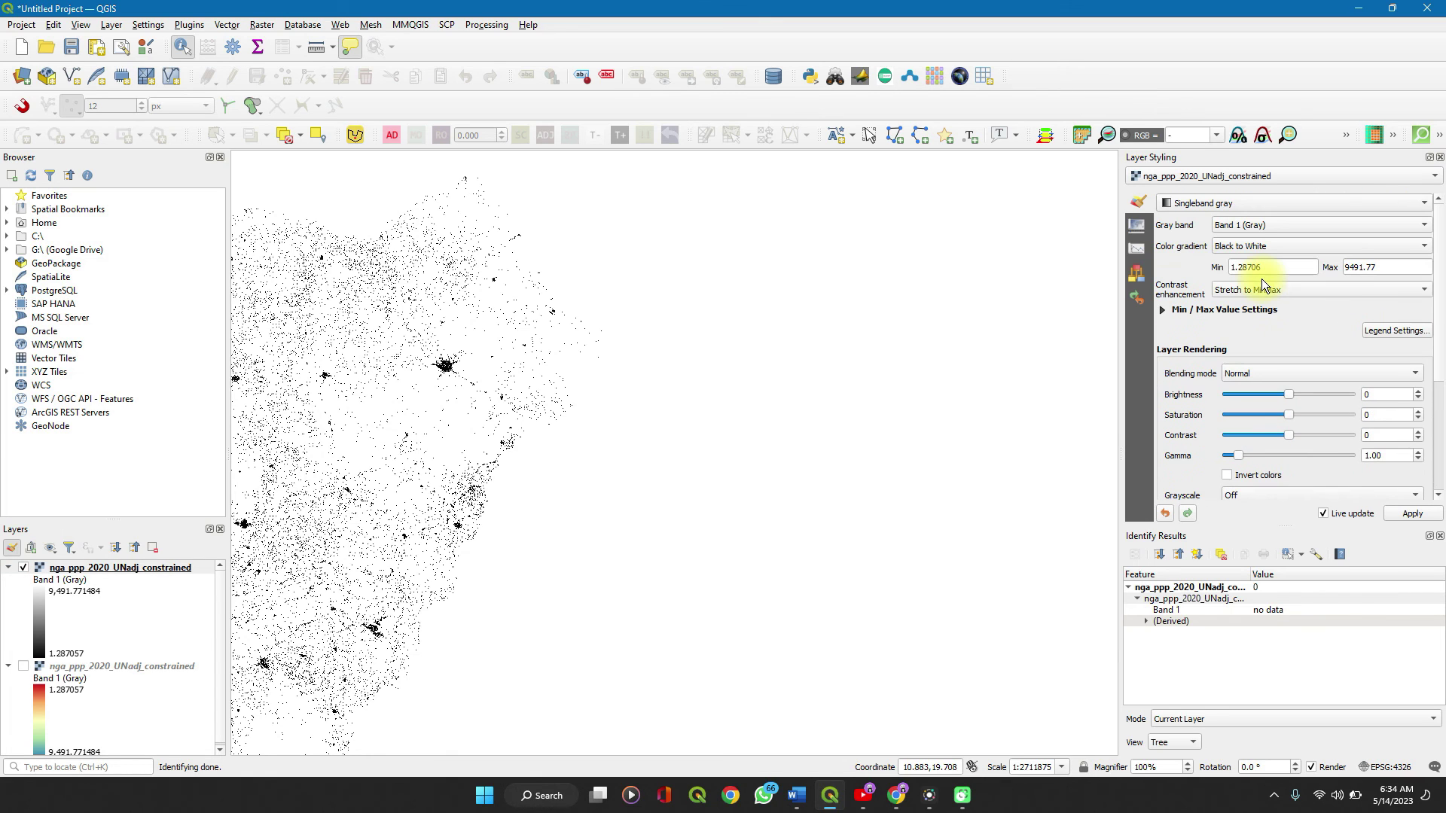
left_click(1220, 202)
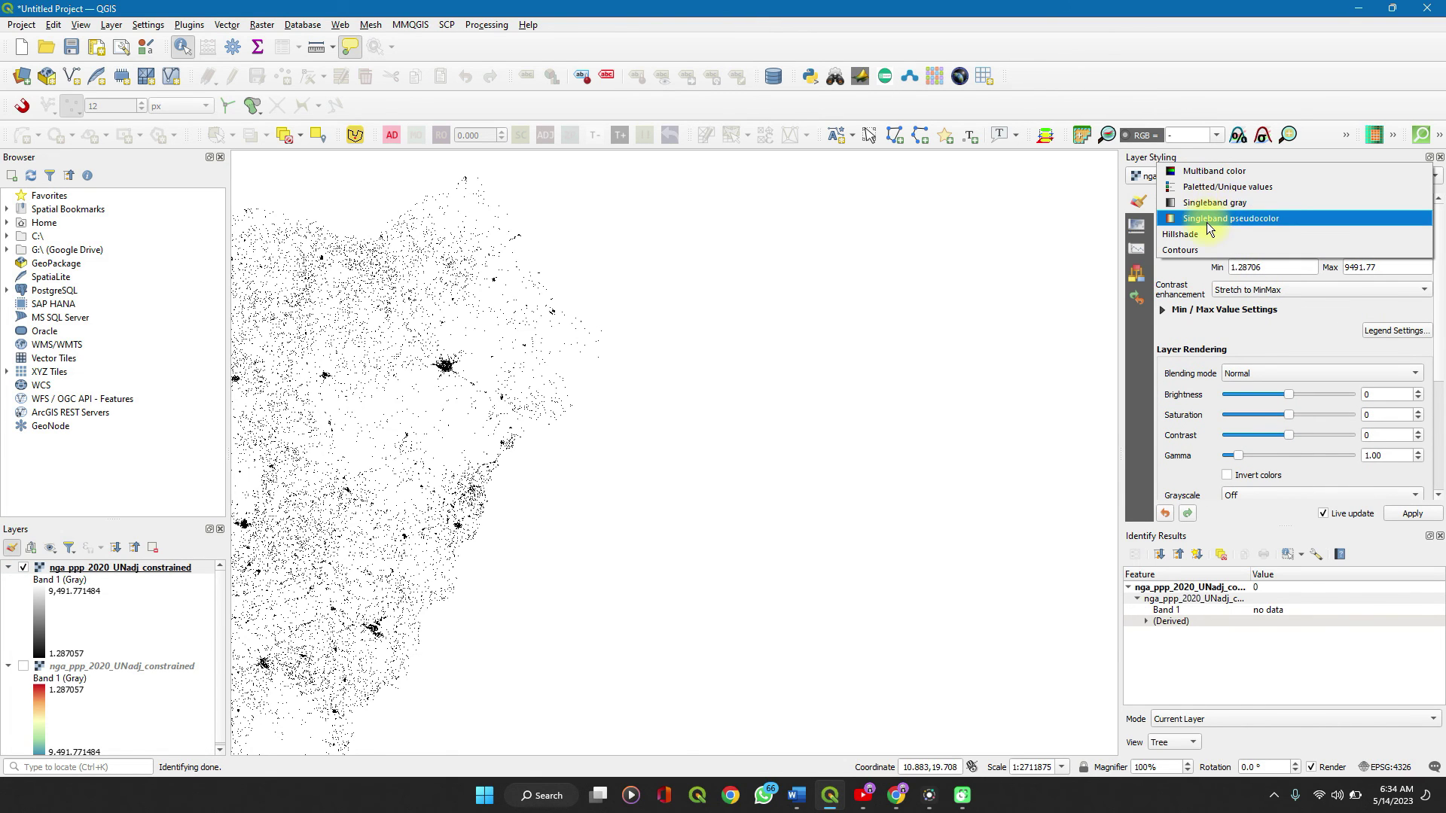
left_click(1207, 218)
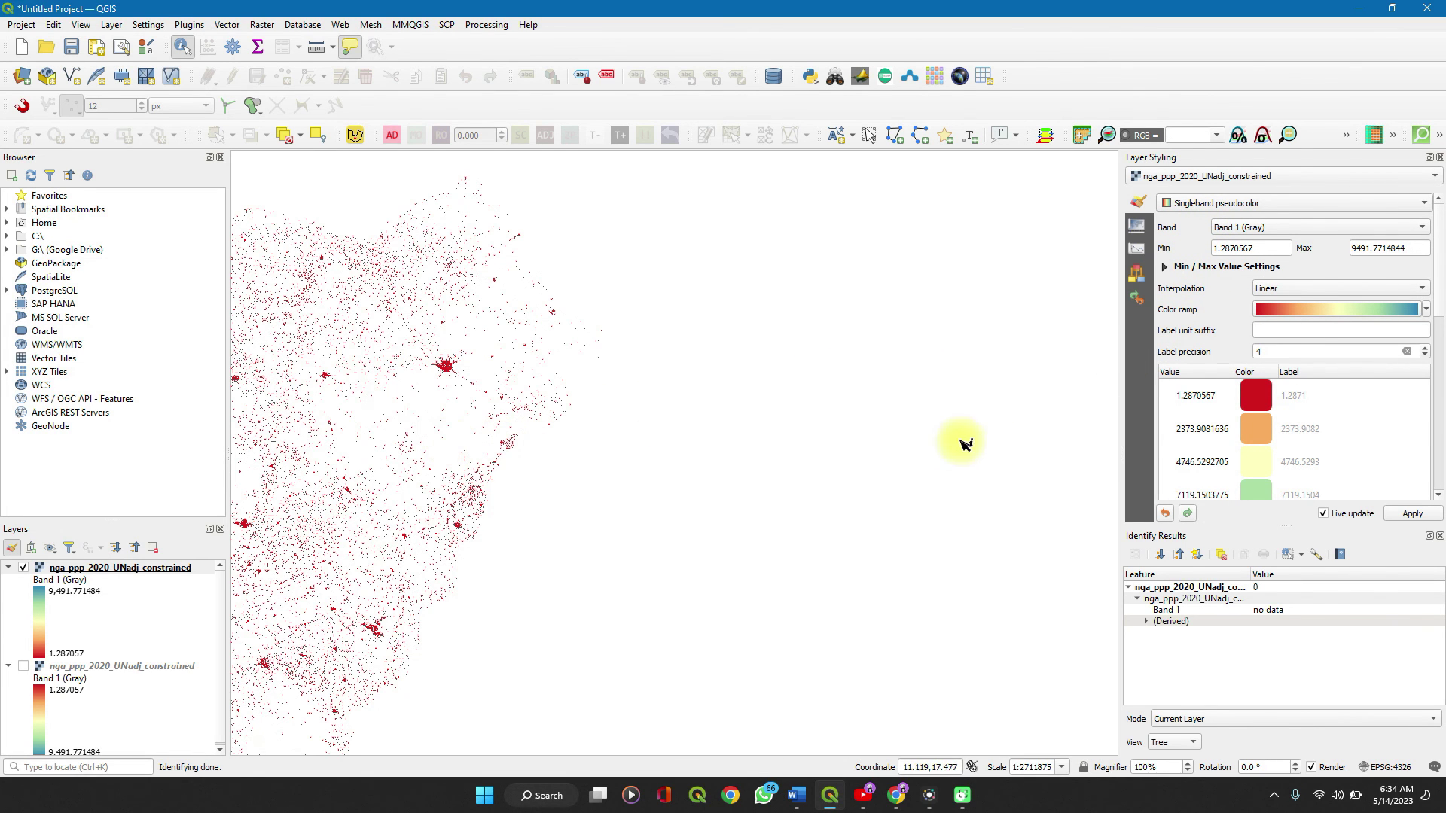
- Scroll down the Layer Styling panel and open the pseudocolor ramp's Legend Settings
scroll(1263, 426, "down", 5)
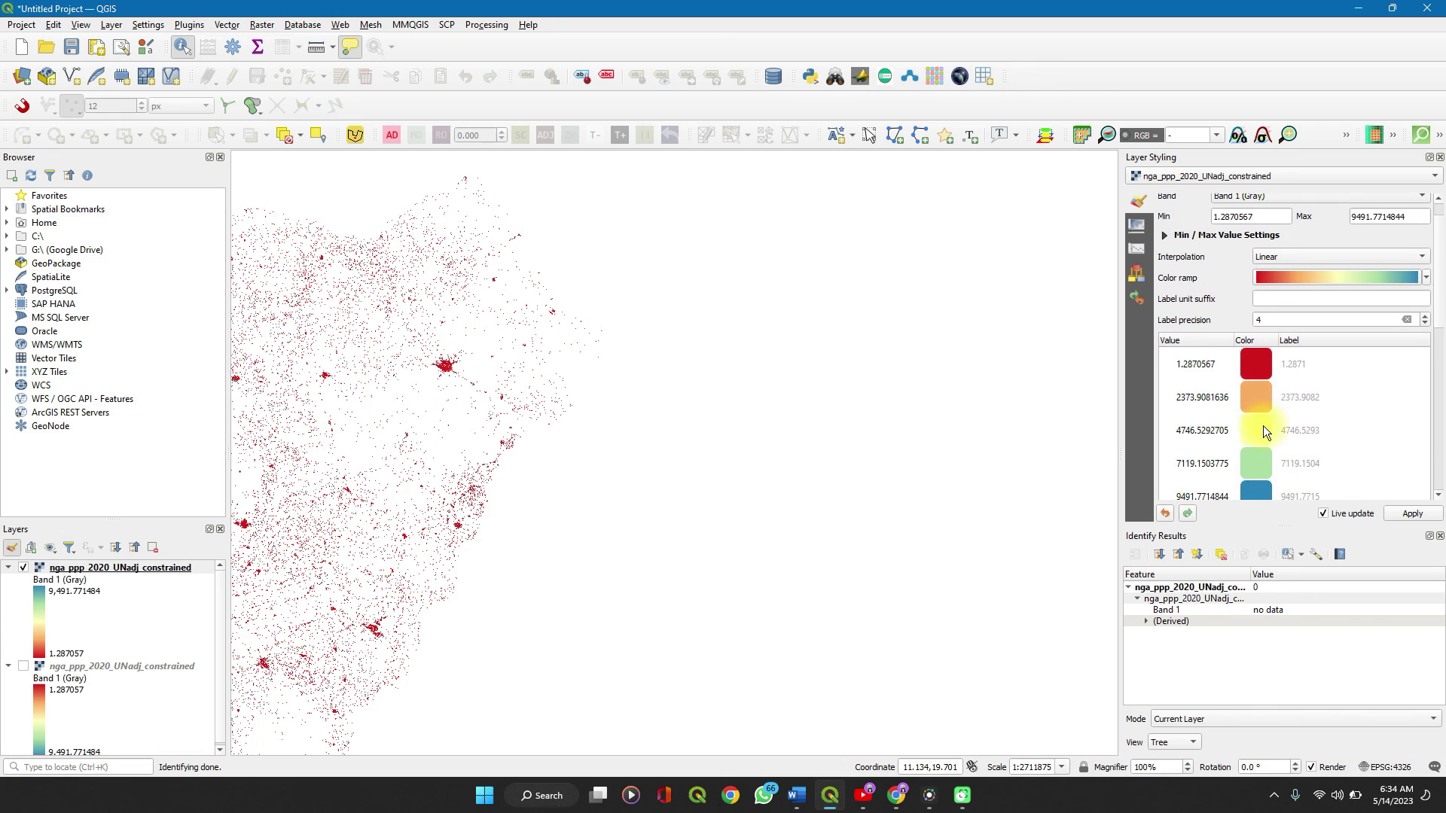
scroll(1263, 426, "down", 2)
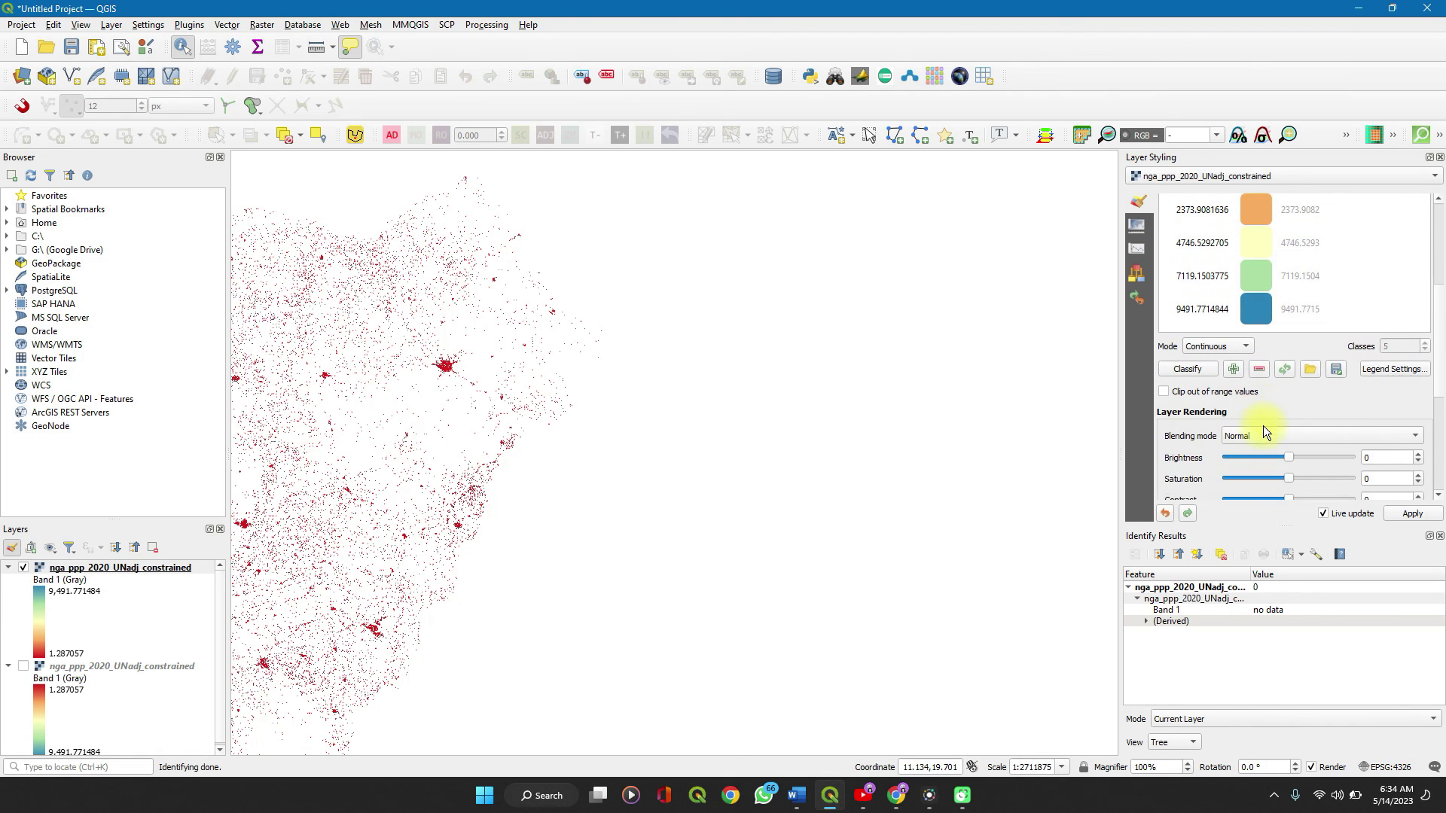
left_click(1368, 361)
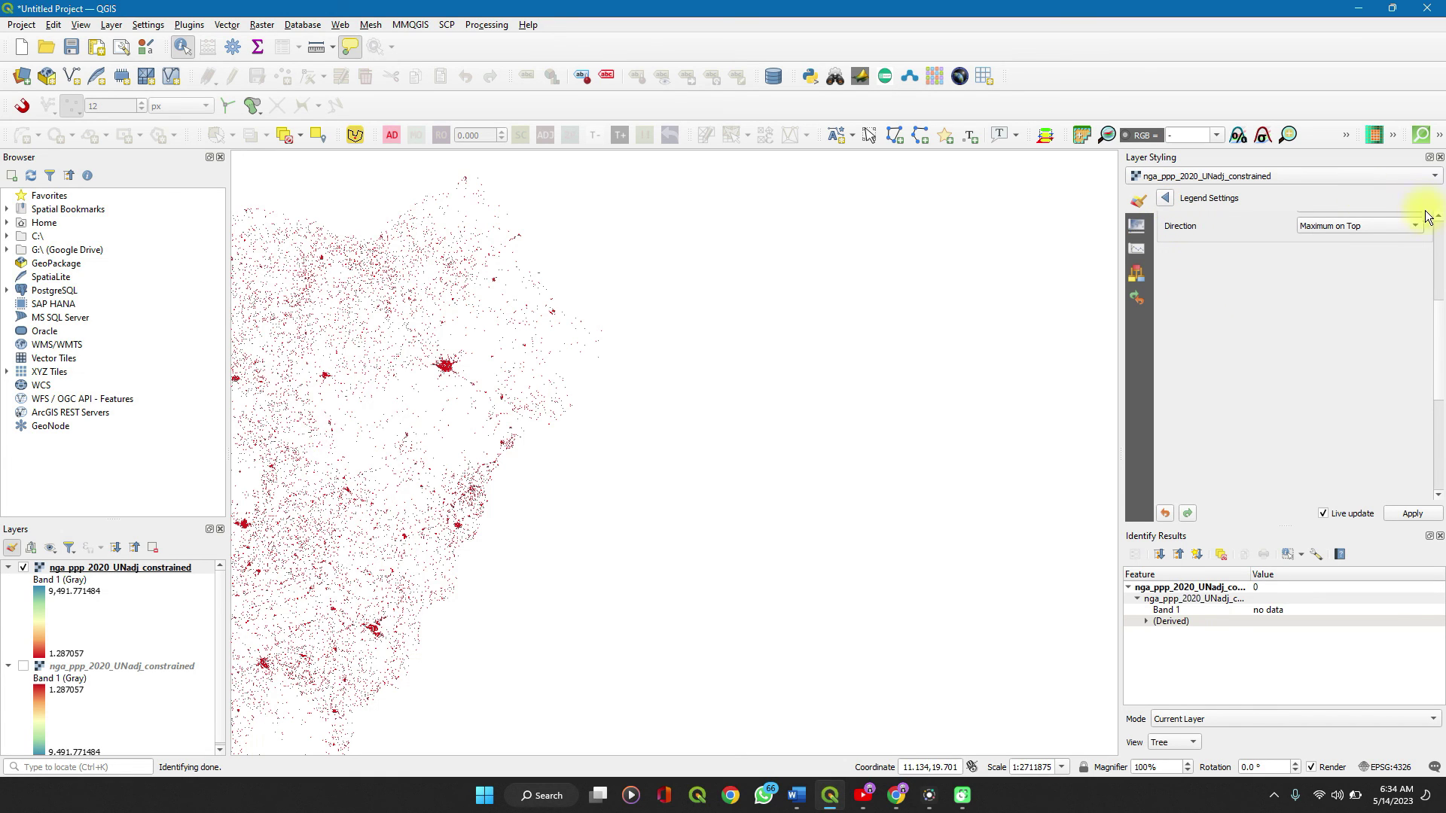
- Set the legend Direction to Minimum on Top, then show the layer's Histogram page
left_click(1411, 229)
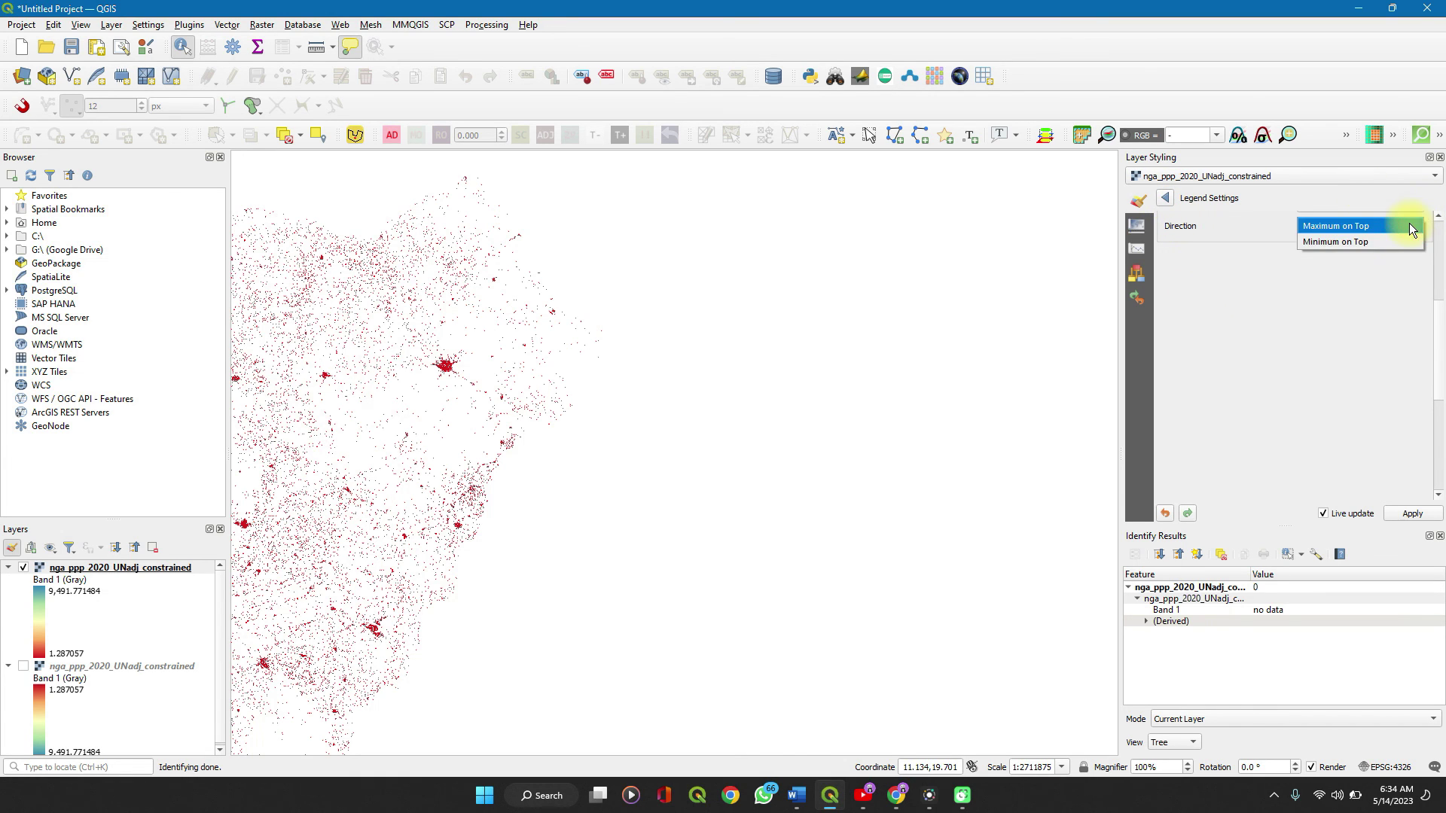
left_click(1368, 239)
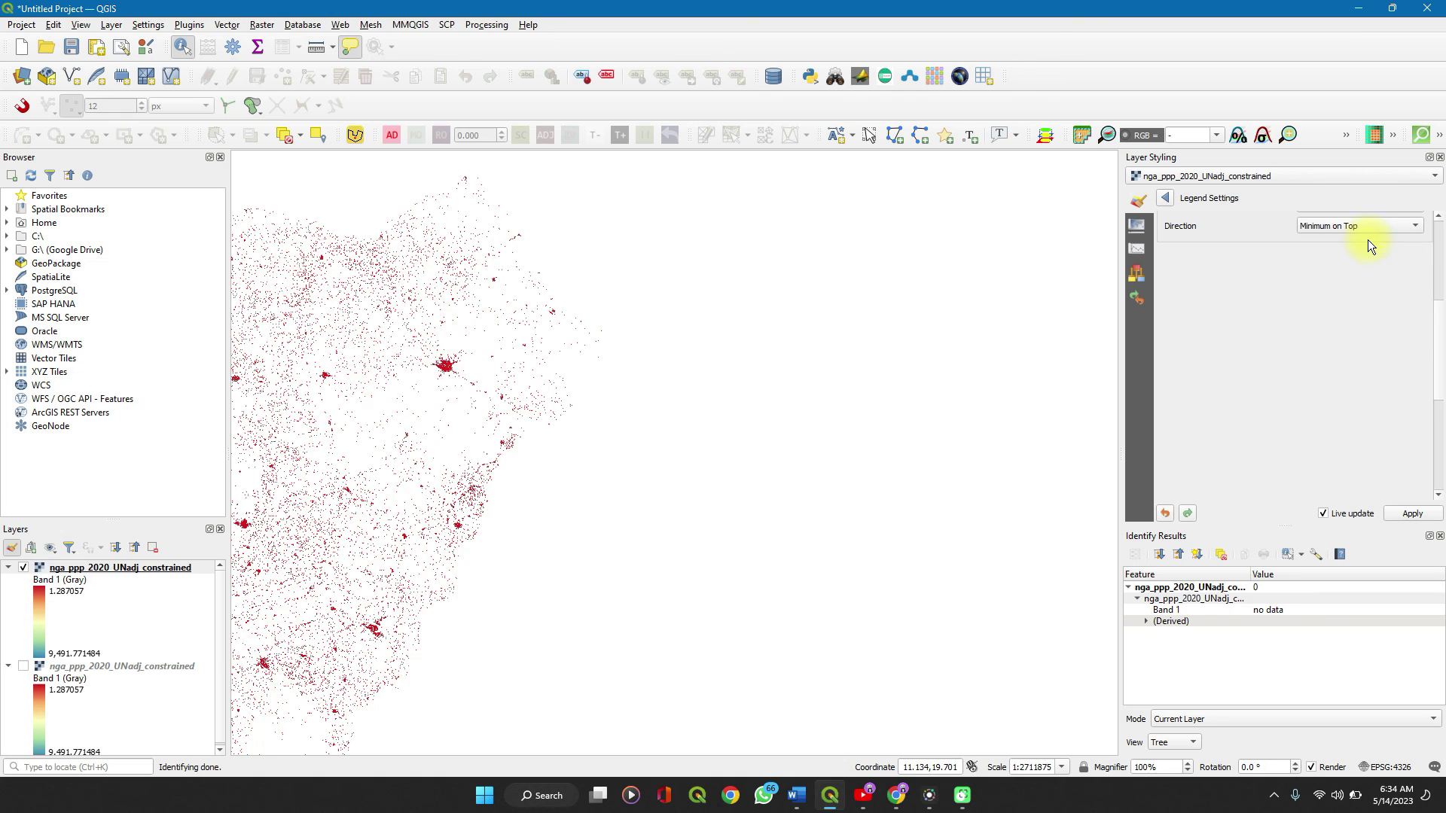
left_click(1164, 198)
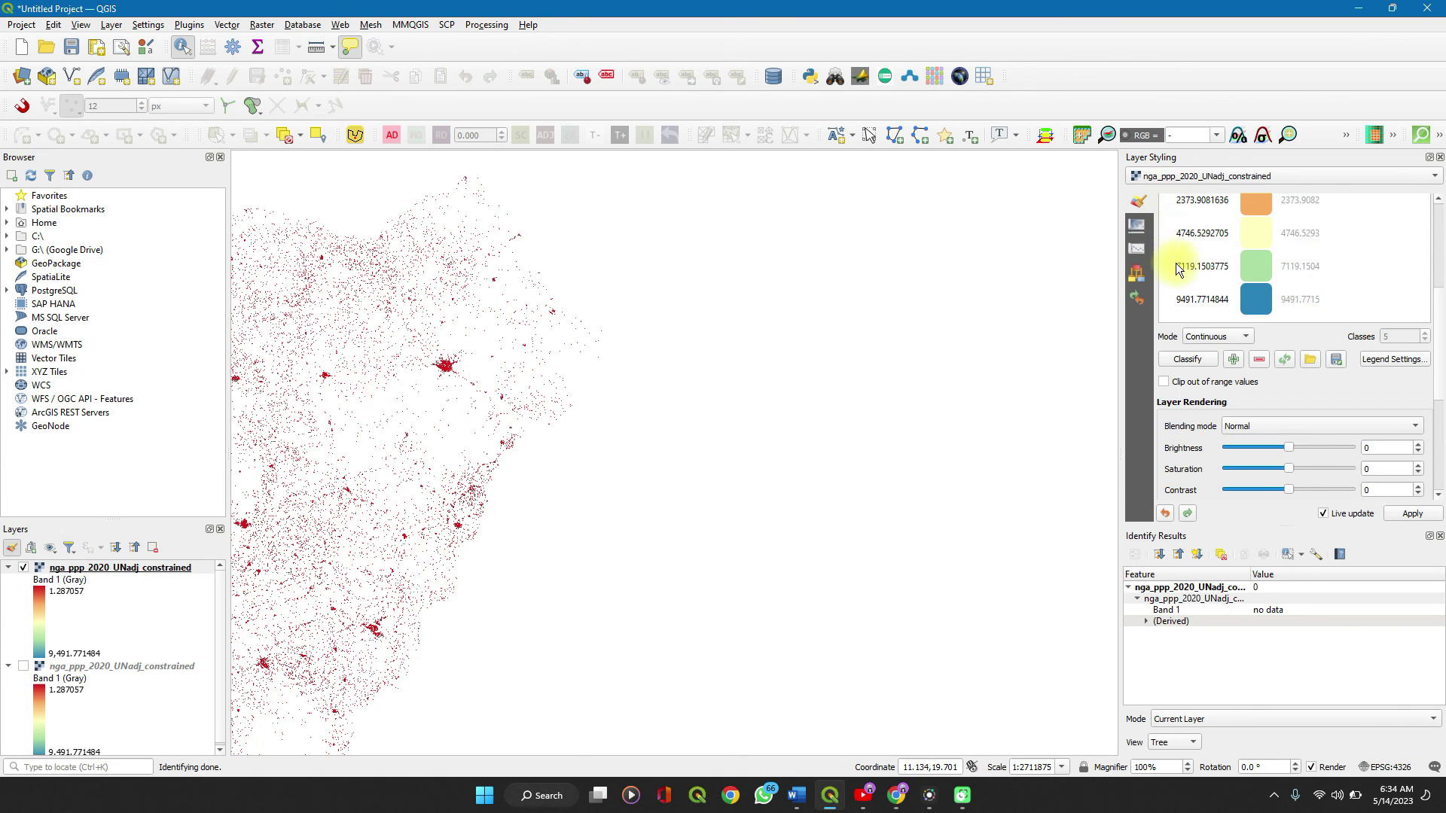
left_click(1137, 249)
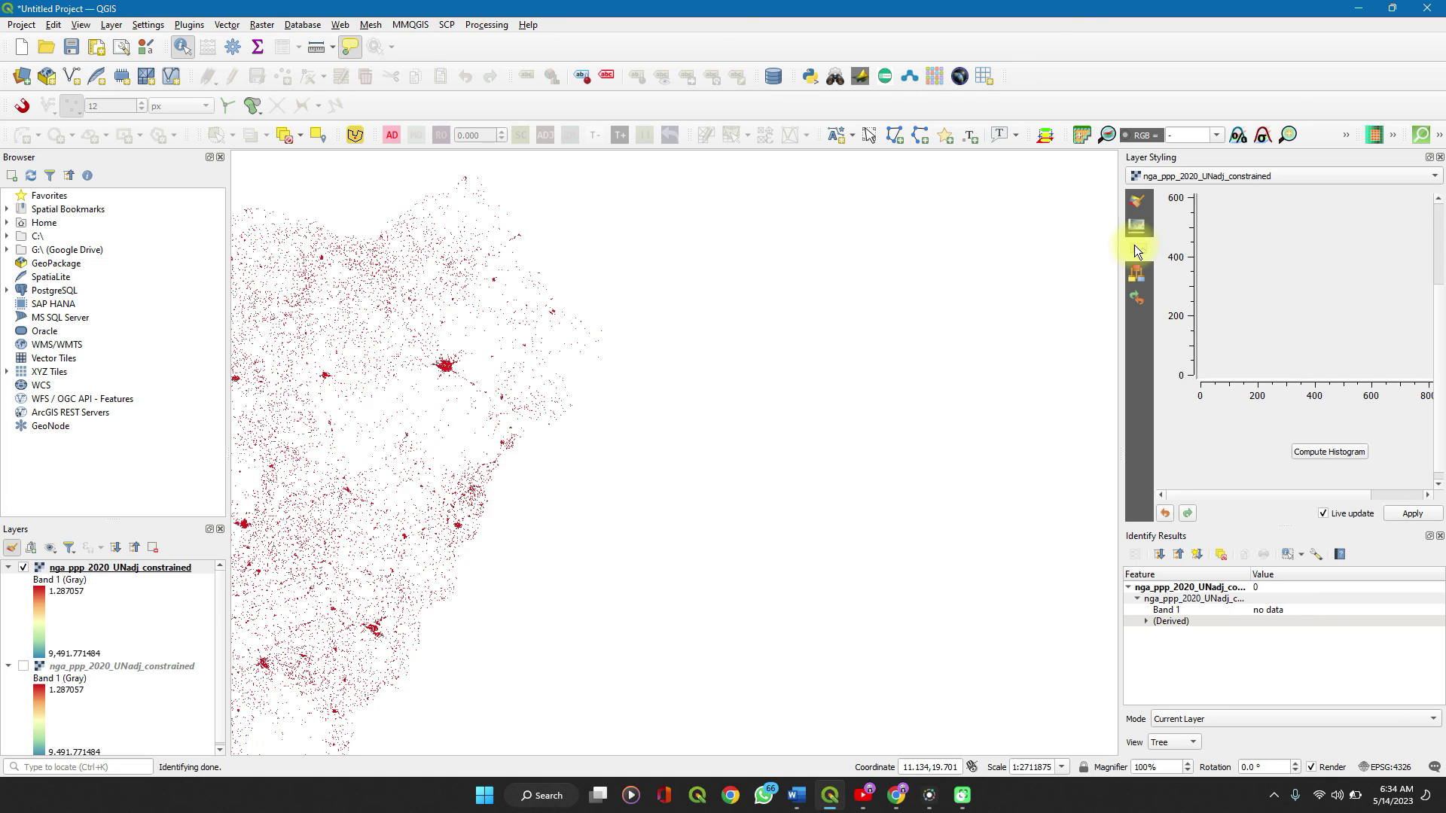